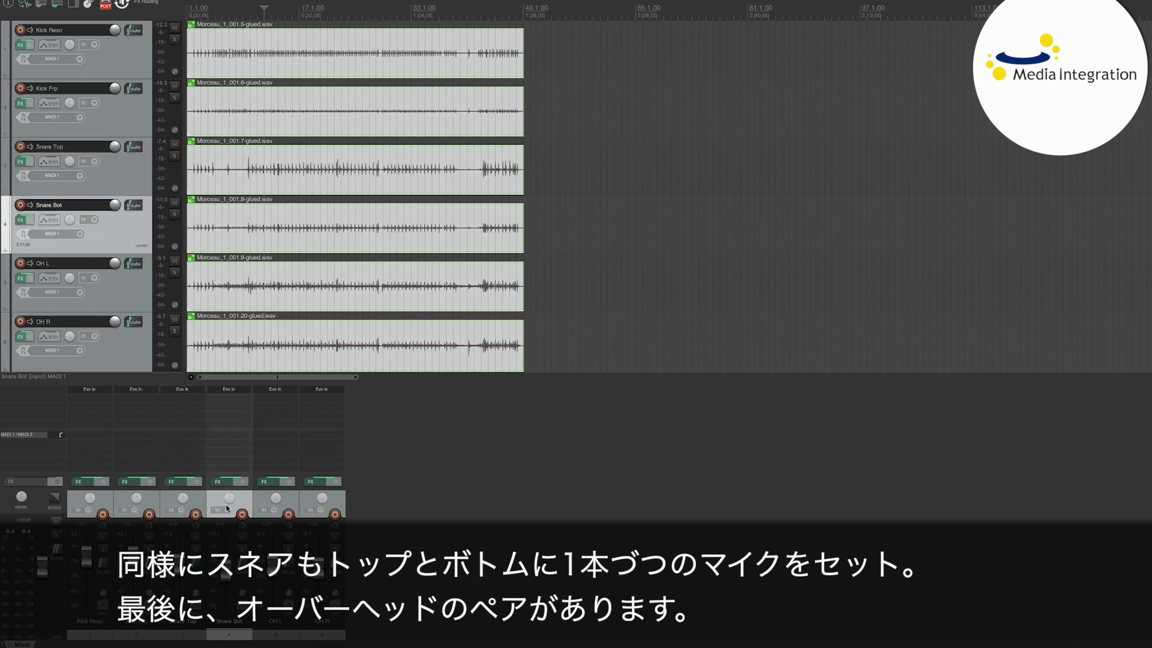
left_click(264, 501)
left_click(308, 501, "ctrl")
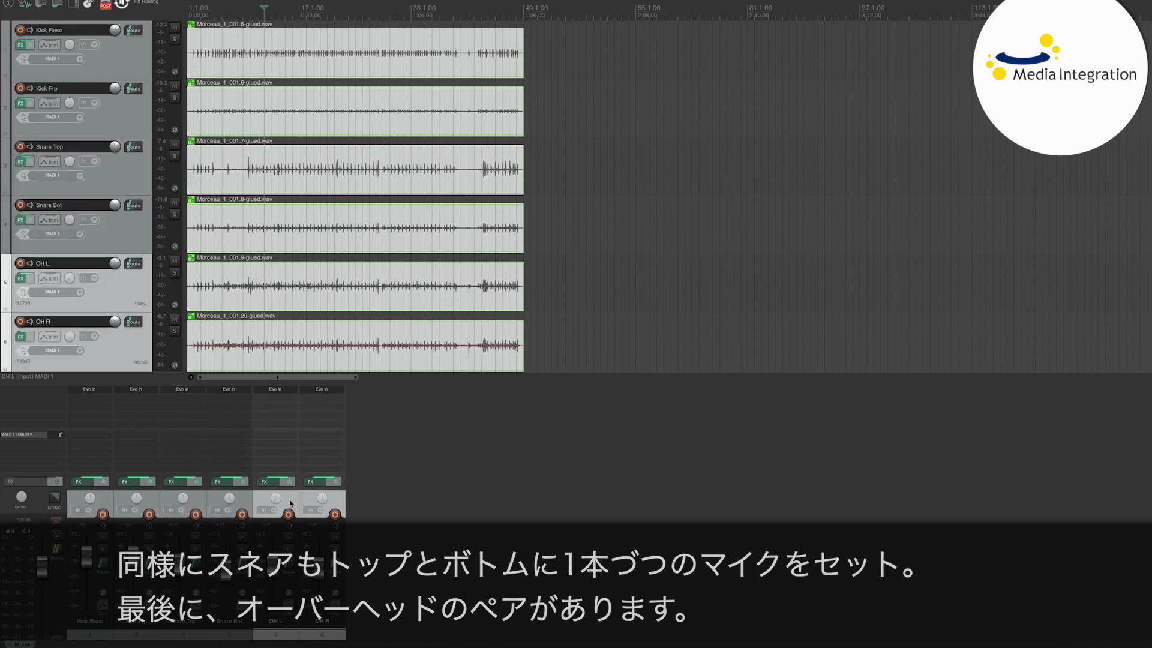
left_click(364, 487)
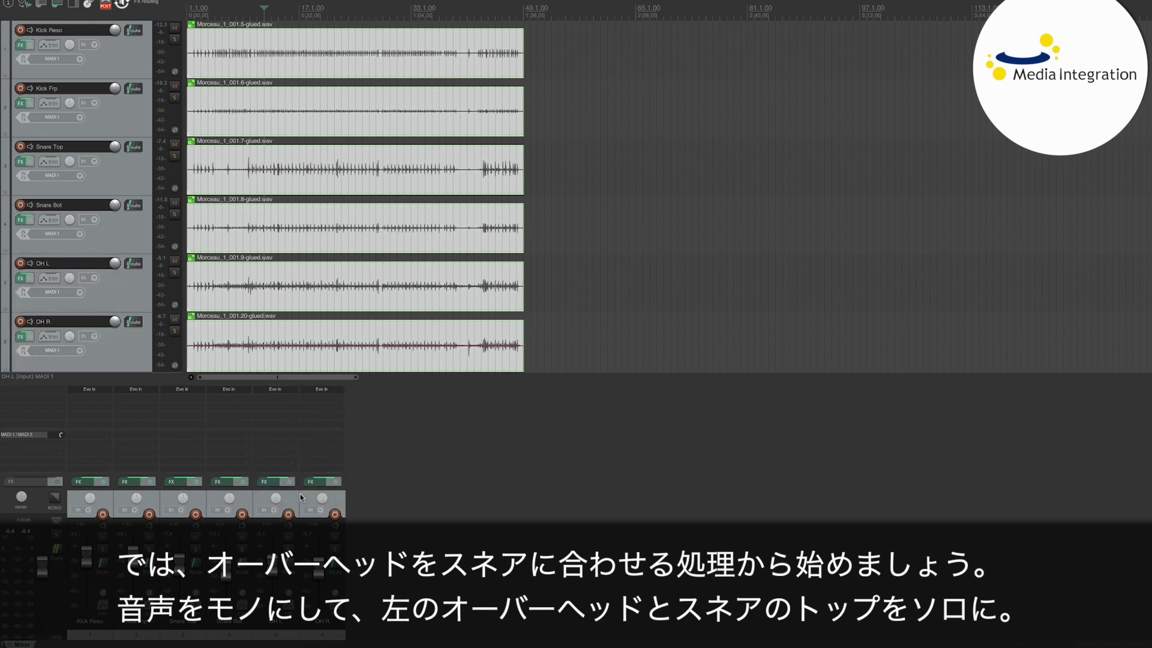
Pan both overhead tracks to center and solo OH L together with Snare Top.
left_click(294, 500)
left_click(304, 531)
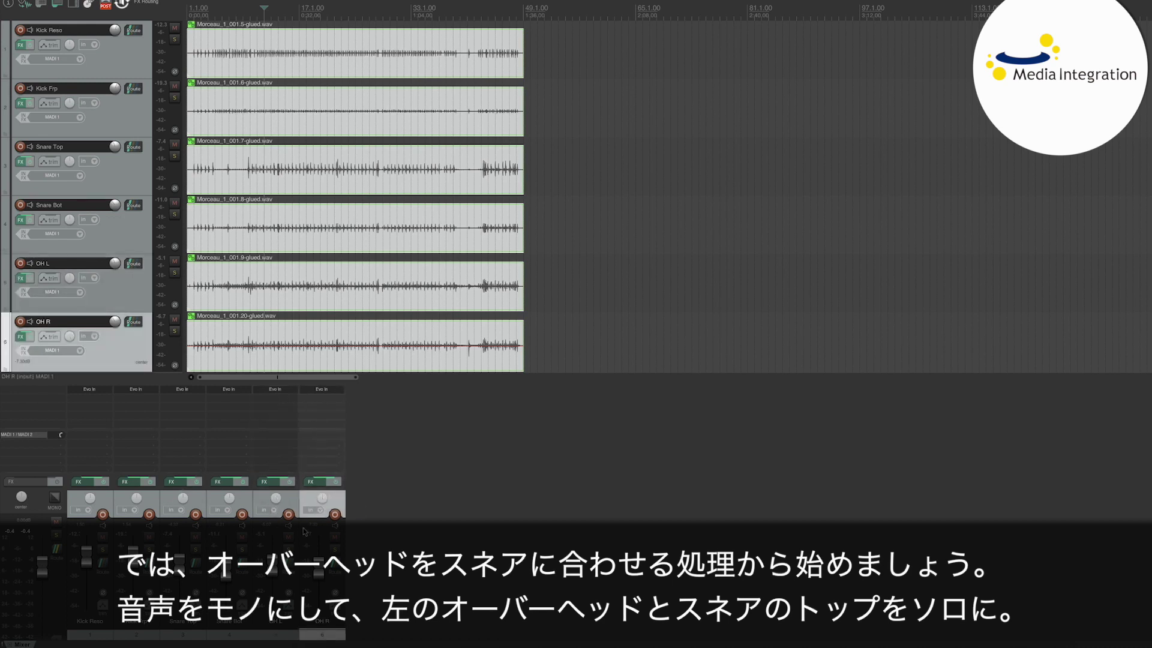
left_click(288, 549)
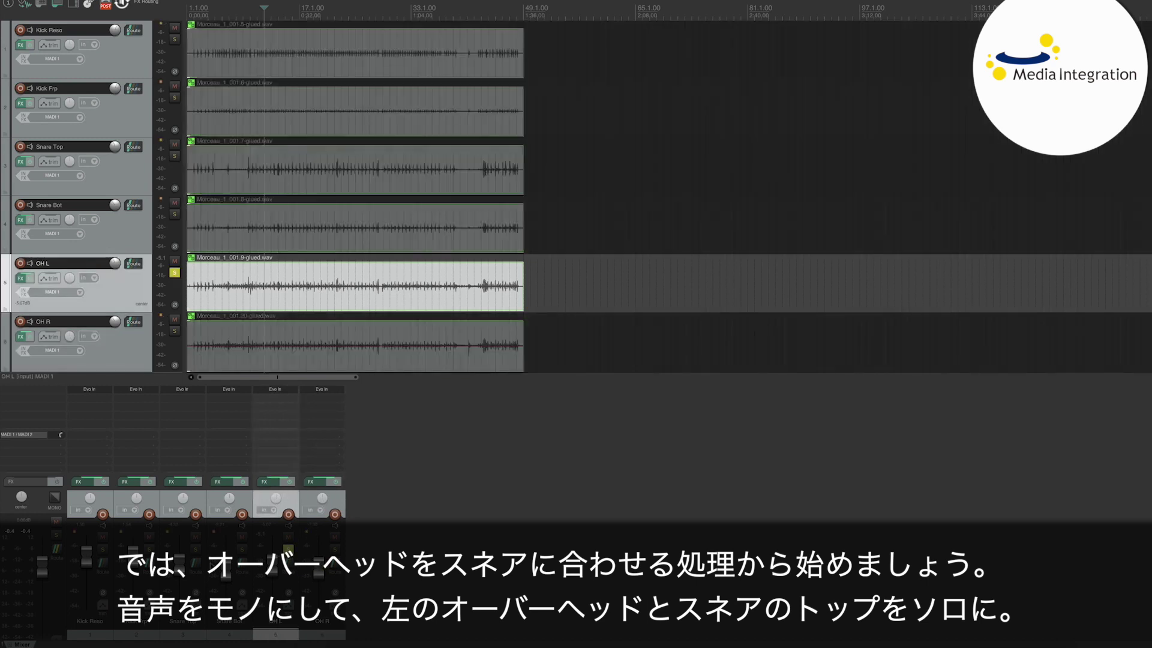
left_click(196, 550)
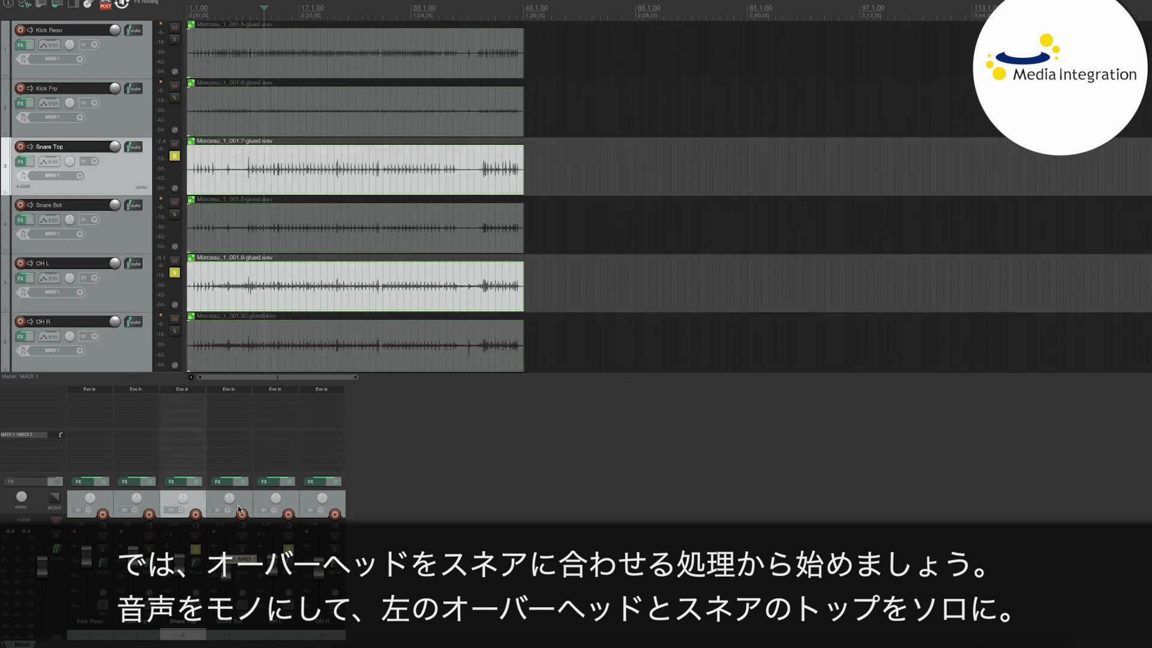
Open Evo In on the OH L track and rotate its phase to +147° during playback.
left_click(281, 391)
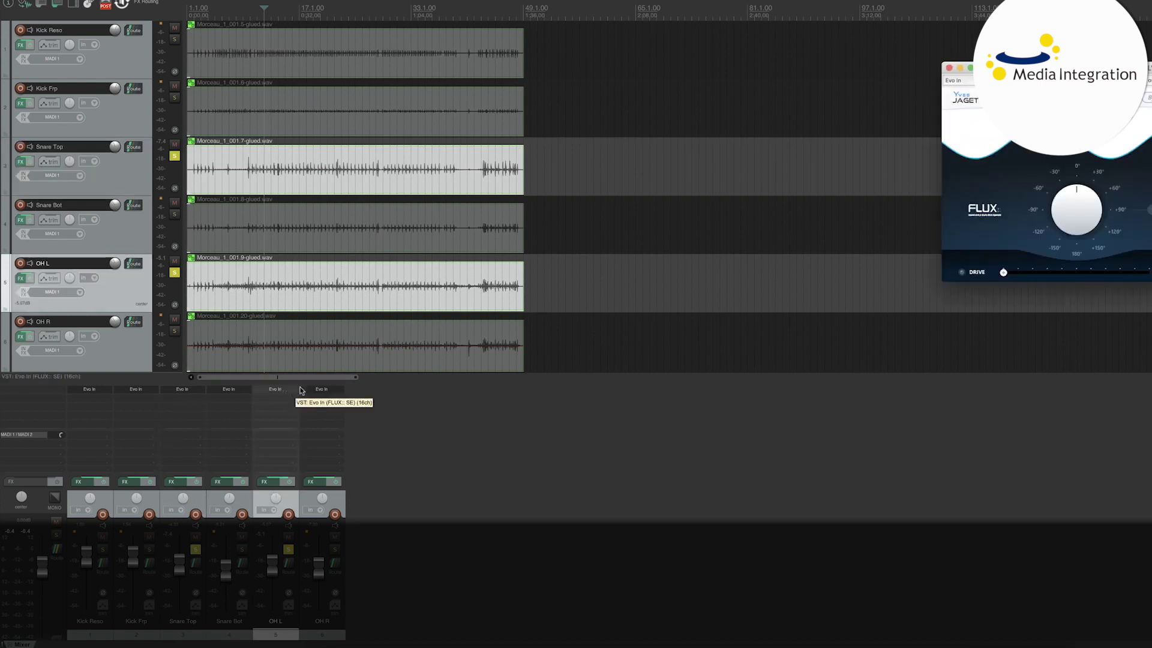
left_click_drag(1124, 68, 705, 178)
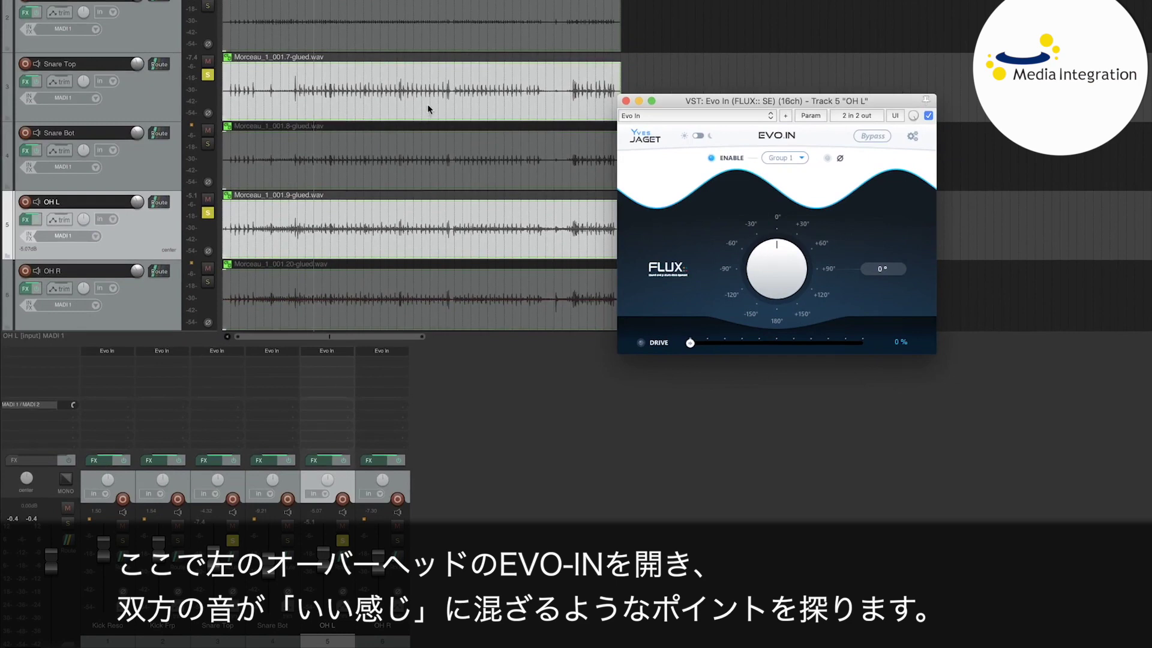
key("space")
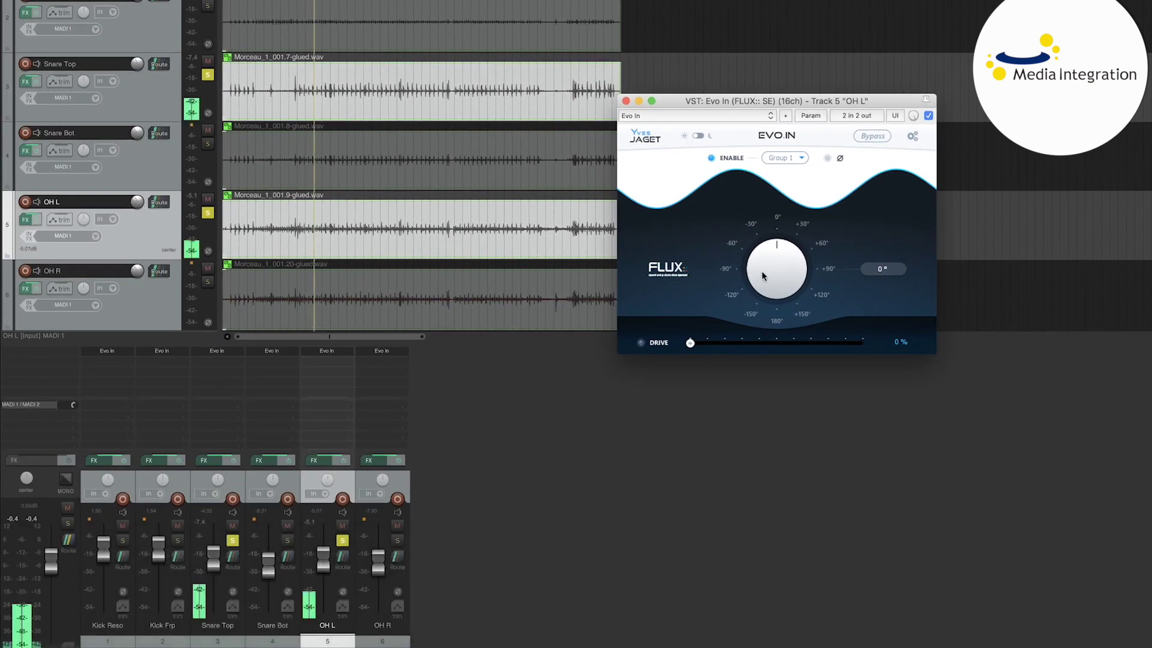
left_click_drag(773, 285, 805, 29)
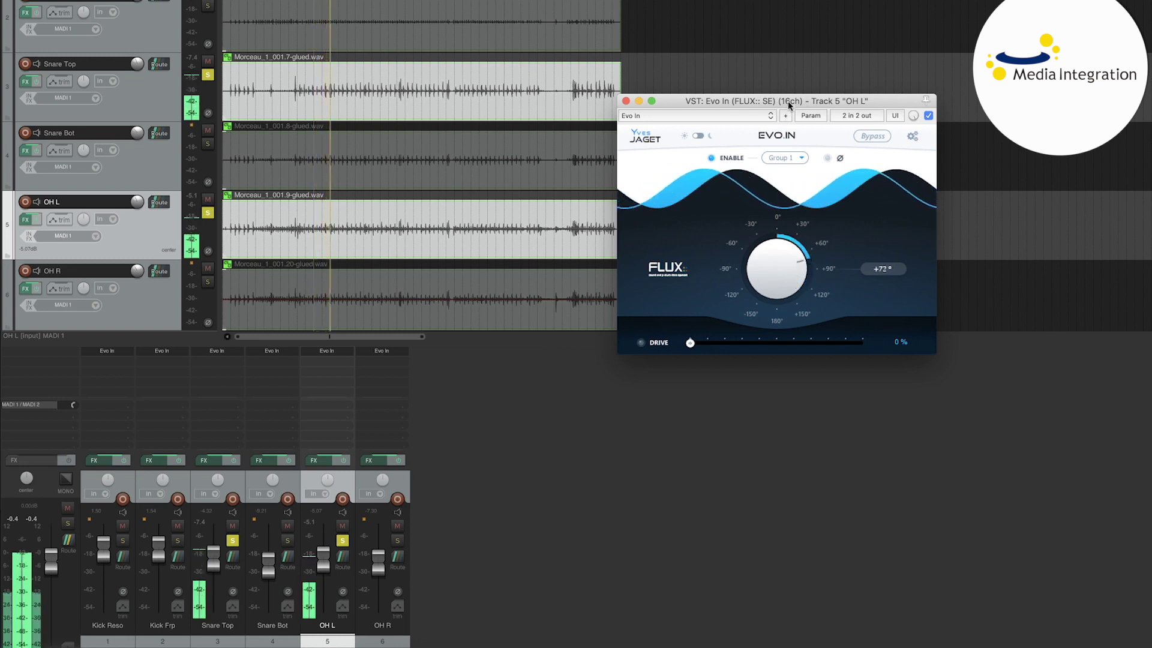
left_click_drag(805, 28, 822, 0)
left_click_drag(750, 239, 750, 242)
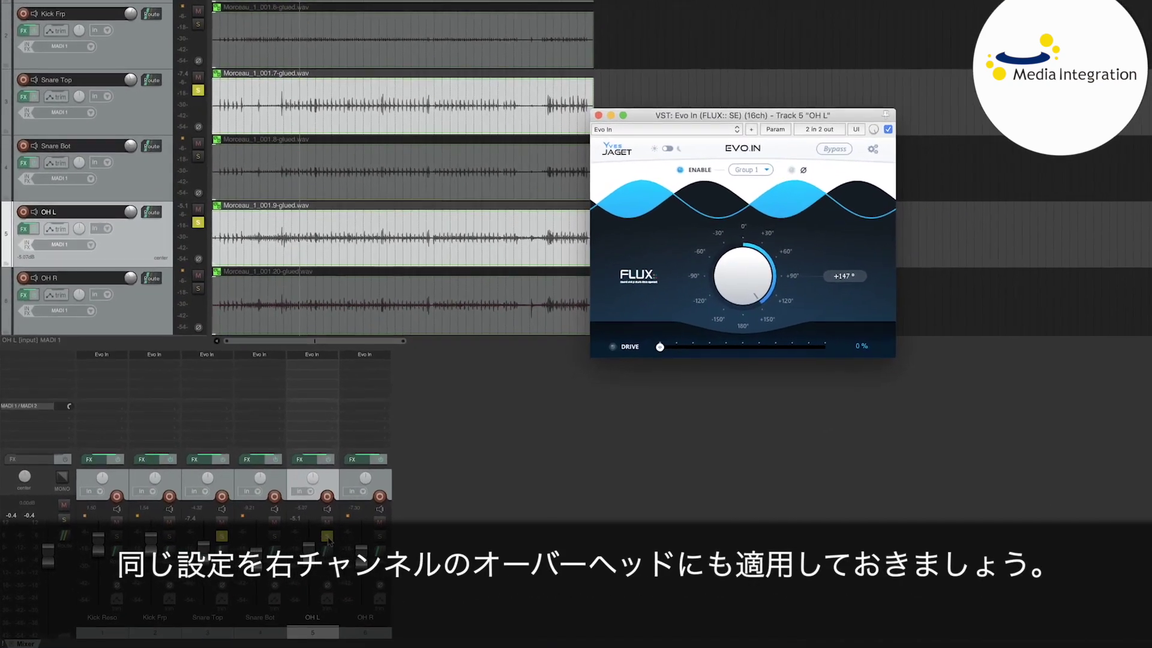
Unsolo OH L, solo OH R instead, and close the OH L Evo In window.
left_click(327, 536)
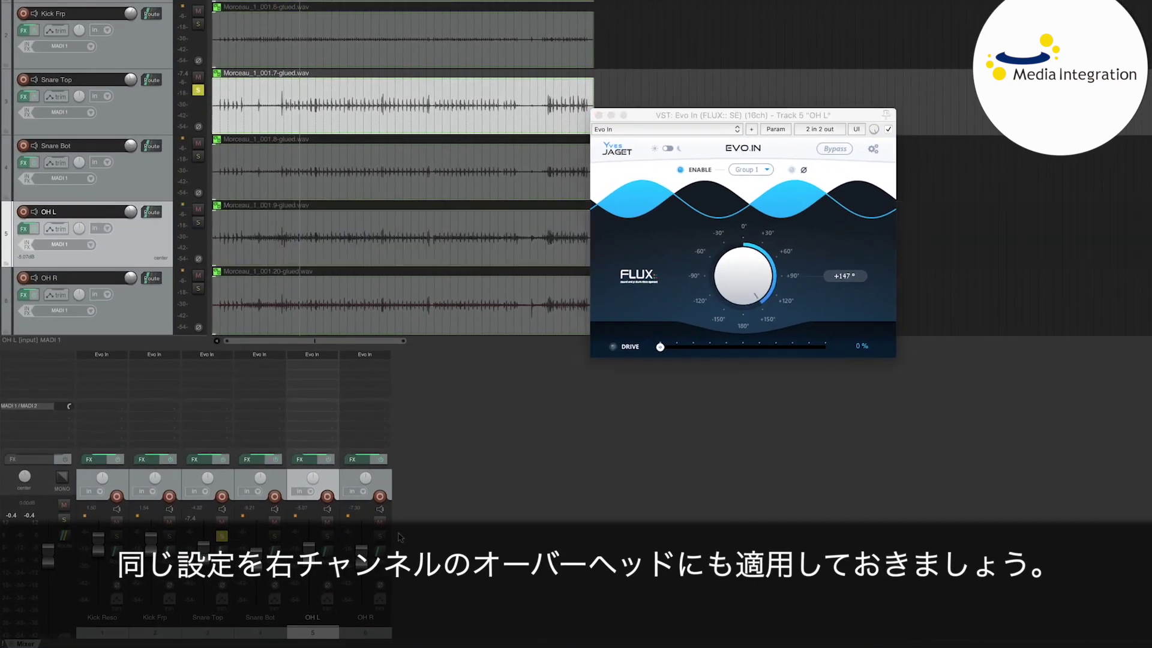
left_click(380, 535)
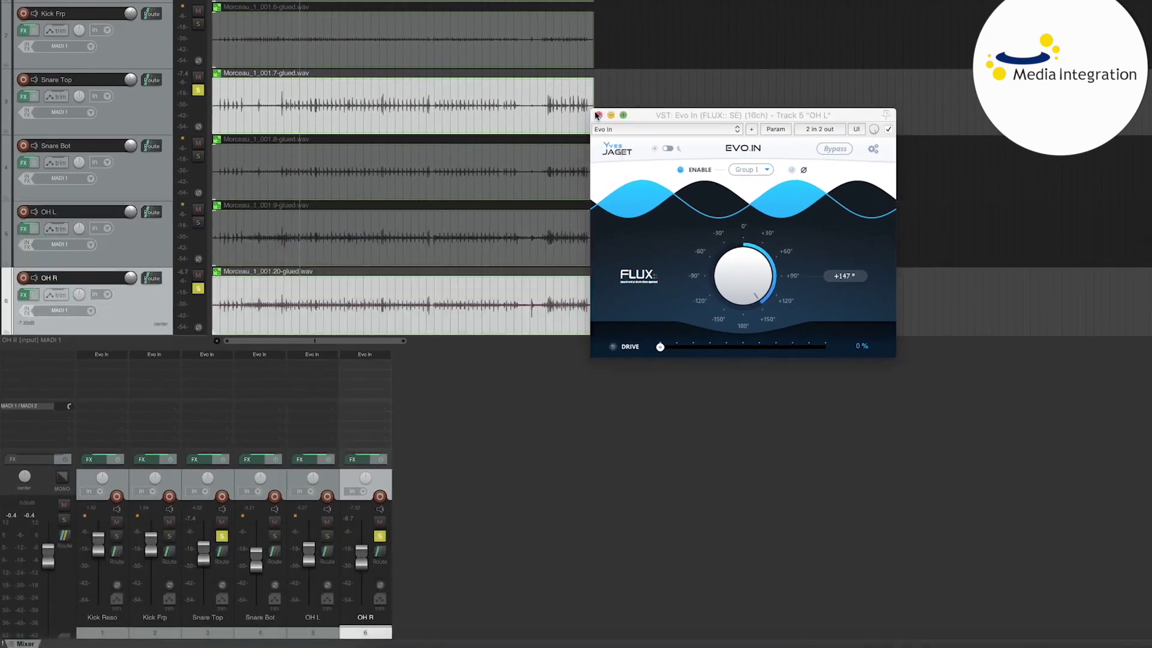
left_click(598, 114)
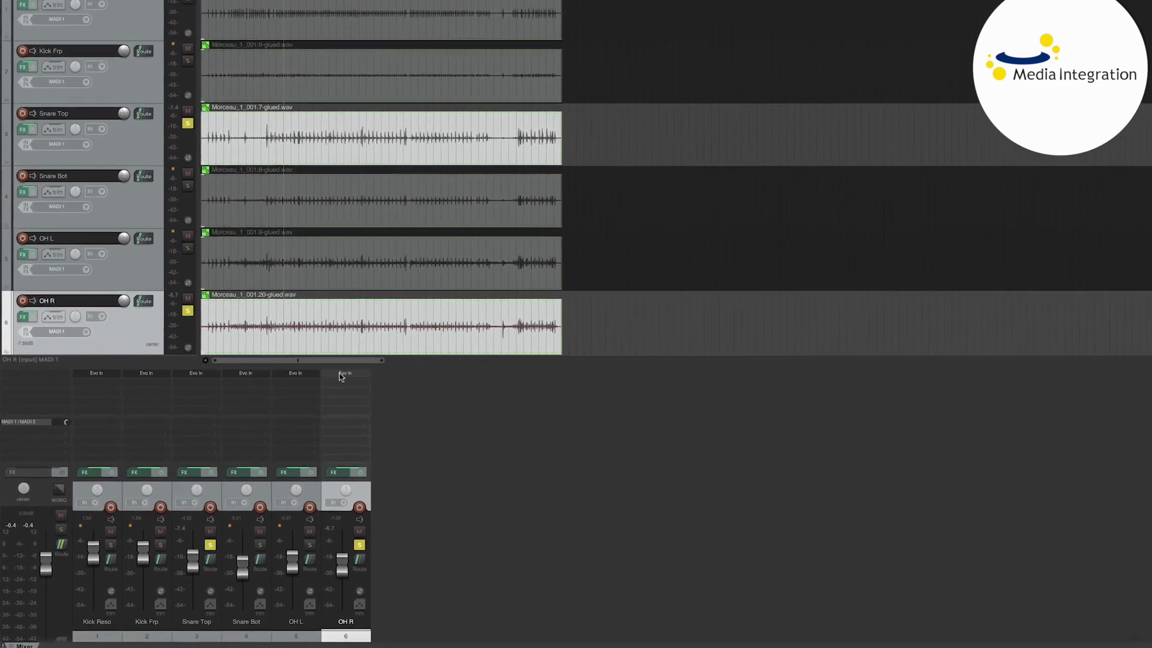
Open Evo In on the OH R track and rotate its phase to +132° during playback.
left_click(339, 376)
key("space")
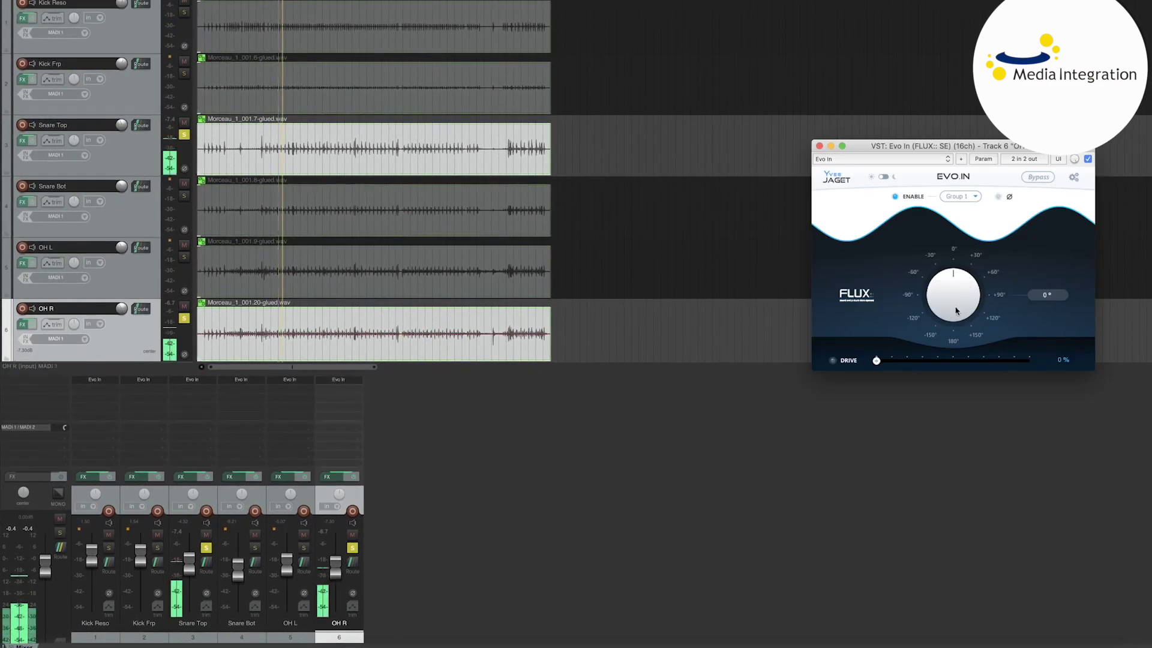
left_click_drag(955, 310, 919, 222)
key("space")
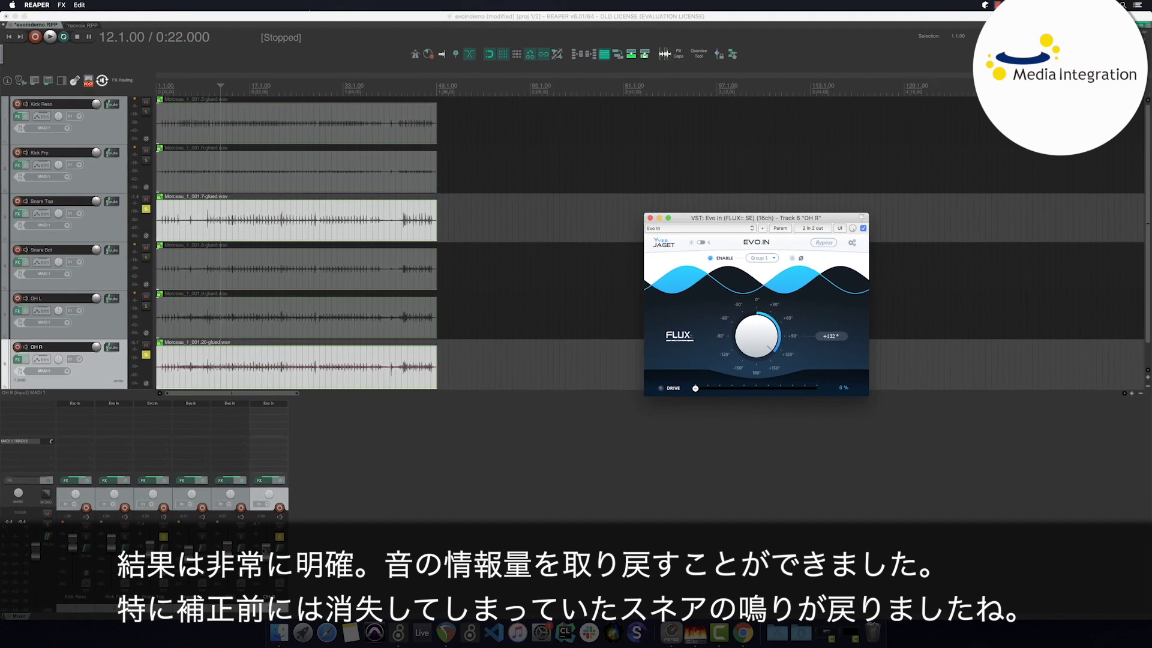
Pan OH R fully right and OH L fully left, and solo OH L alongside OH R and Snare Top.
left_click(275, 498)
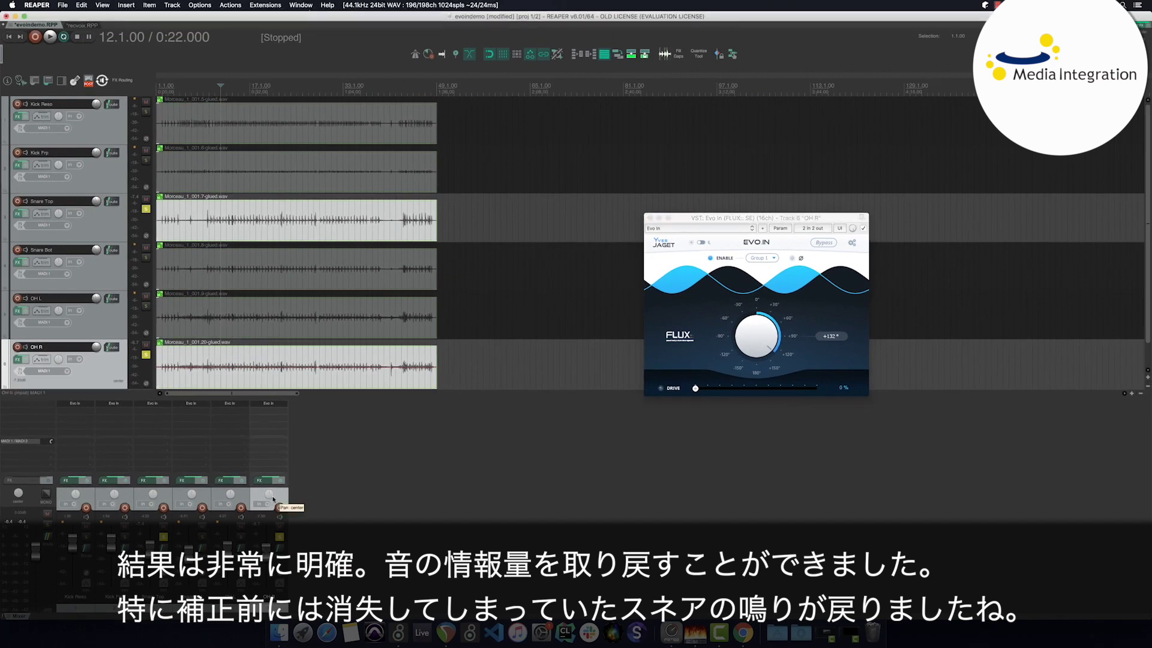
left_click_drag(273, 502, 227, 503)
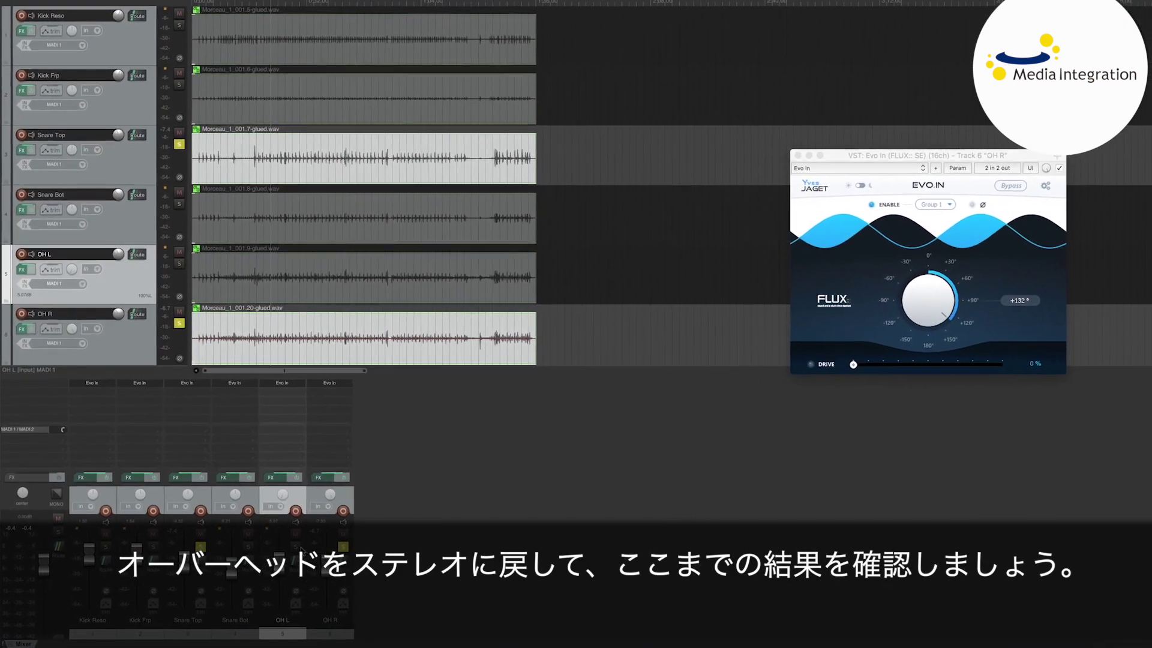
left_click(272, 543)
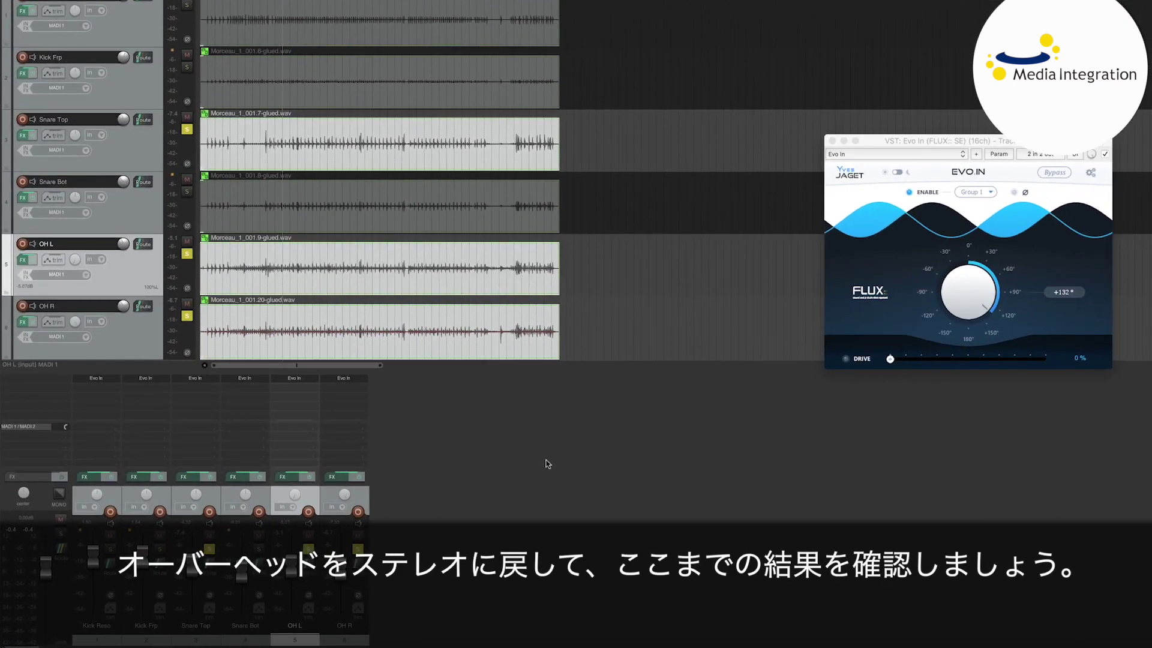
Compare the soloed snare and overheads by playing them with Evo In's phase correction enabled and again with it disabled.
key("space")
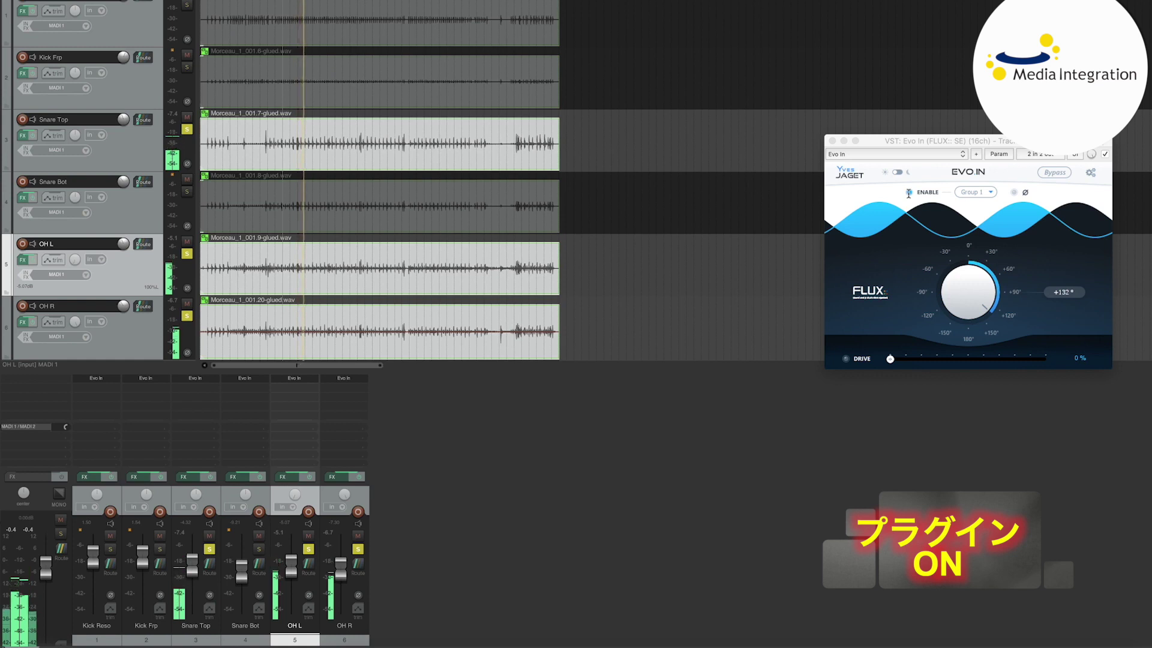
key("space")
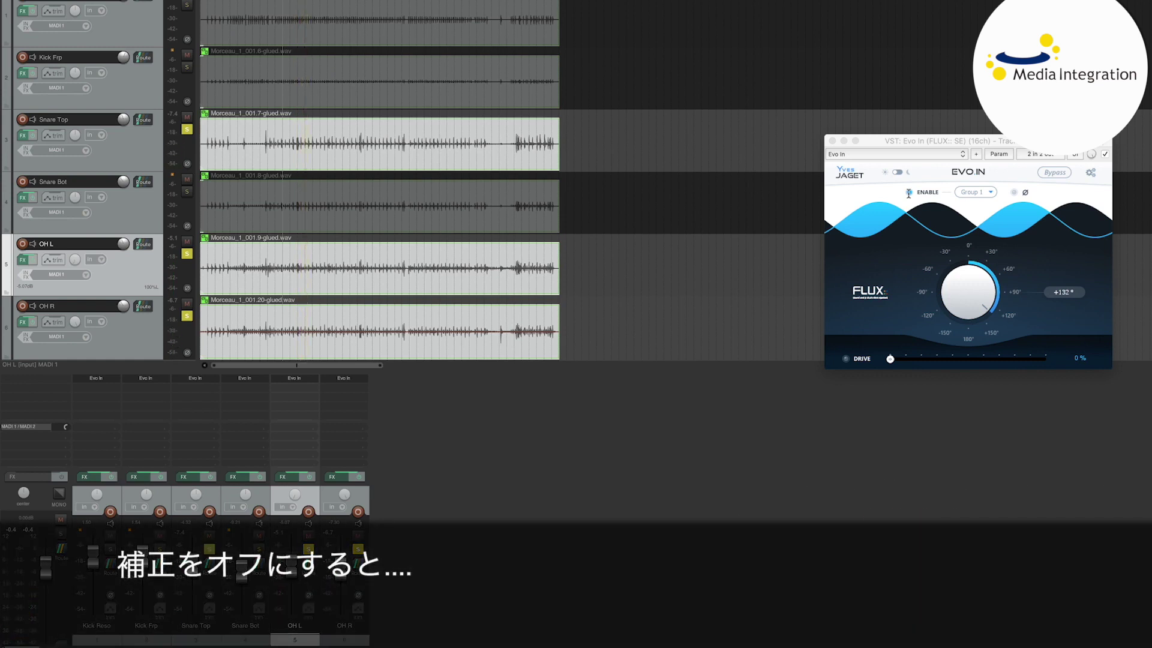
left_click(908, 192)
key("space")
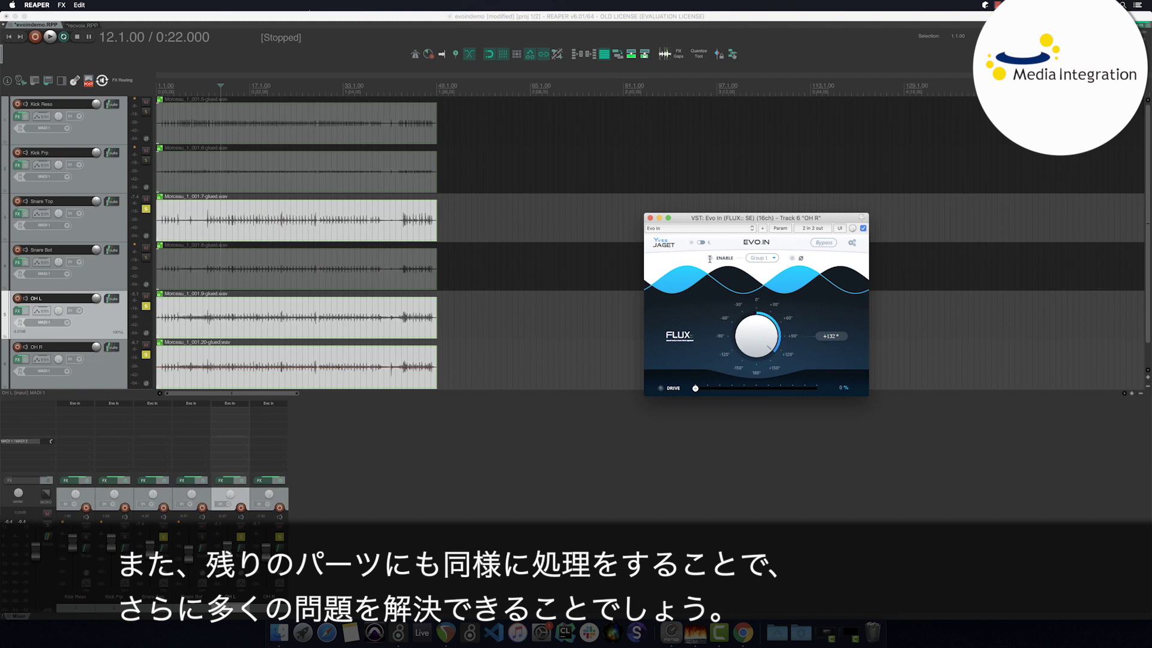
Close the OH R Evo In window, unsolo both overheads, and solo Snare Bot alongside Snare Top.
left_click(650, 218)
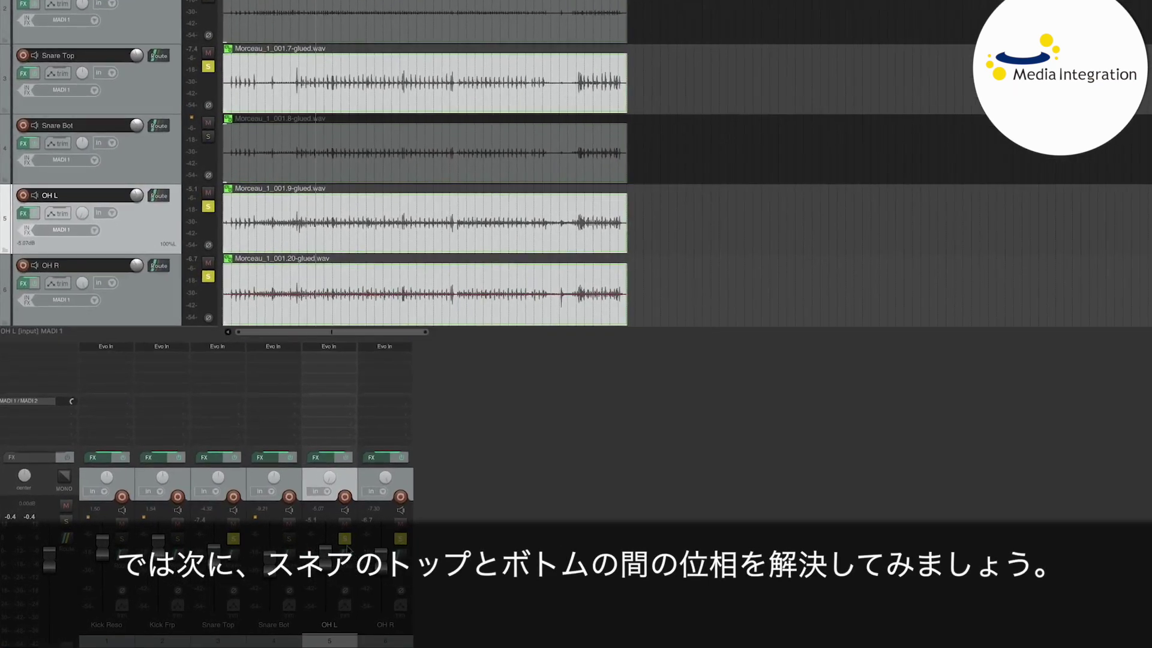
left_click(346, 541)
left_click(399, 539)
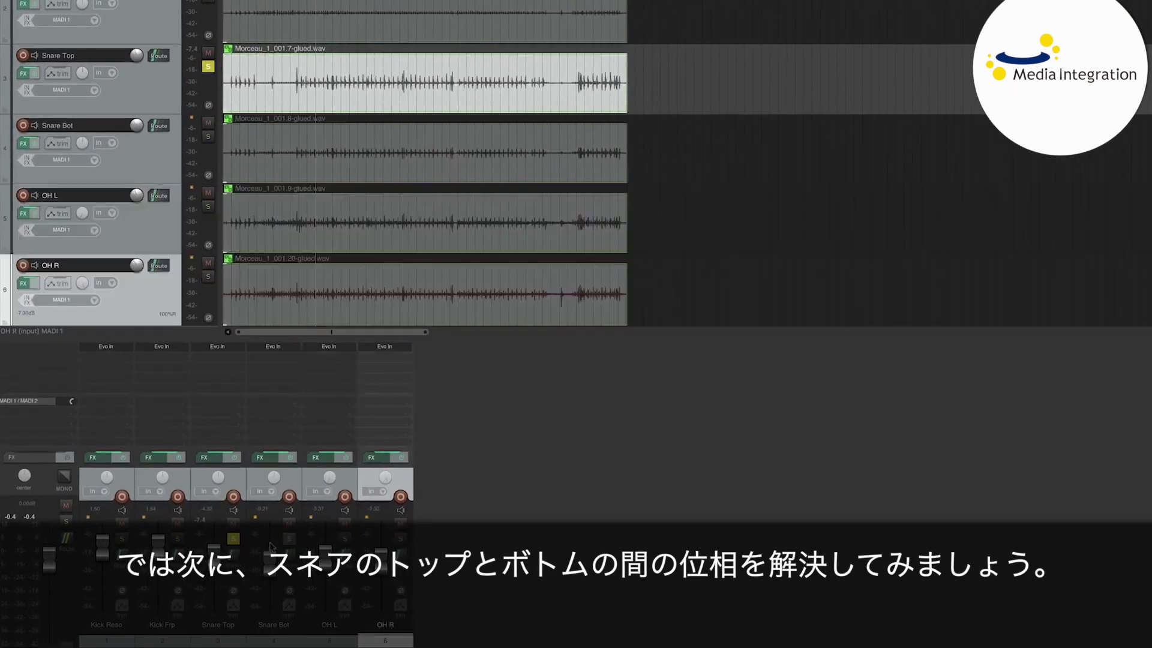
left_click(290, 481)
left_click(290, 539)
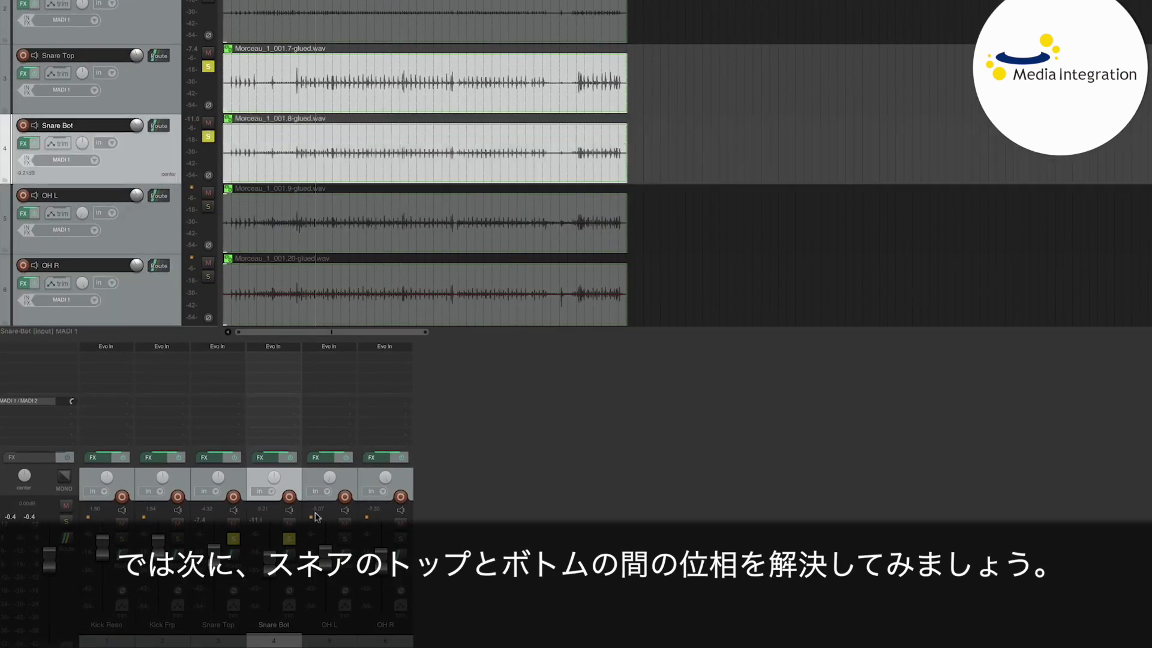
Enable Evo In on the Snare Bot track and adjust its phase to -158° during playback, starting the search near -180°.
left_click(290, 347)
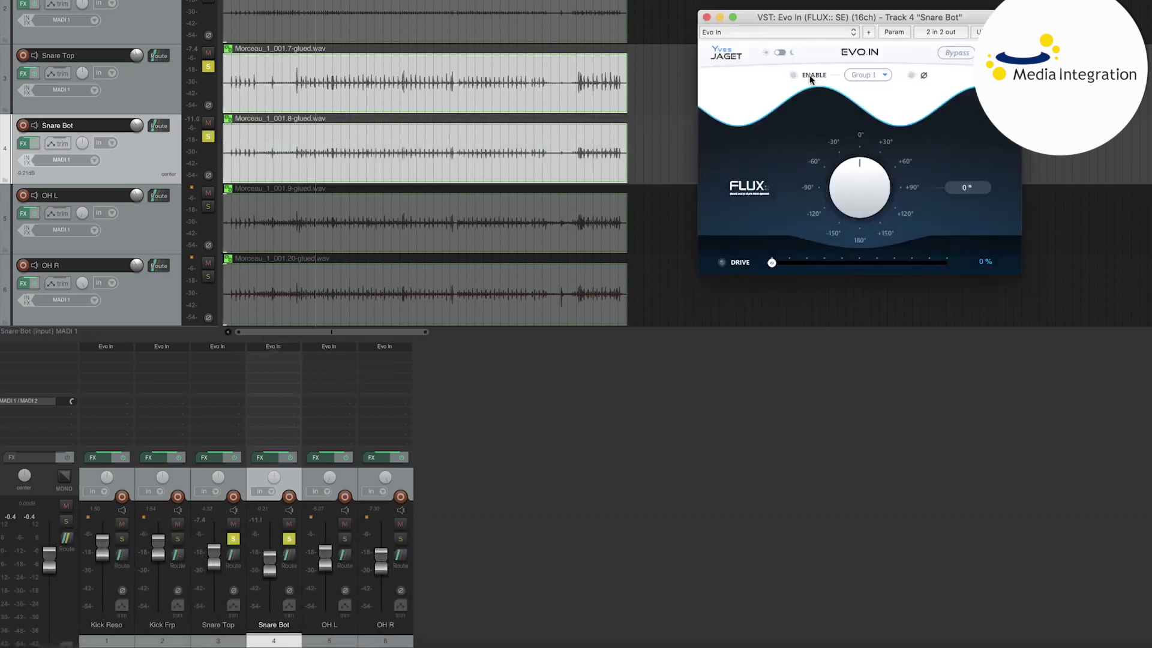
key("space")
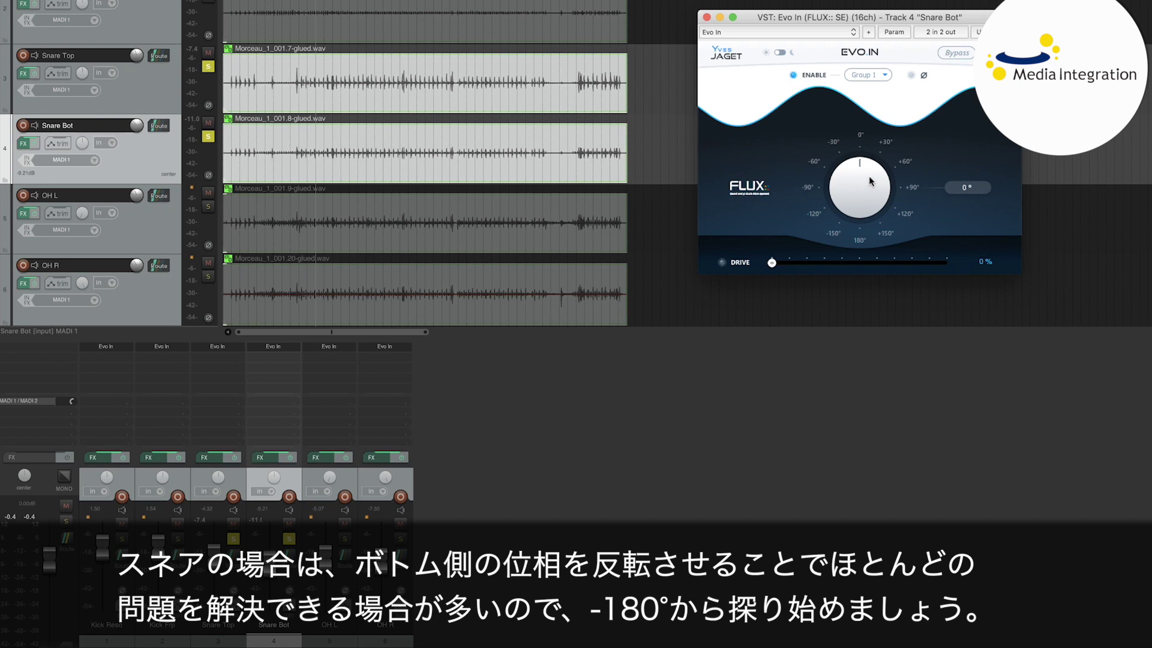
key("space")
left_click_drag(860, 172, 828, 445)
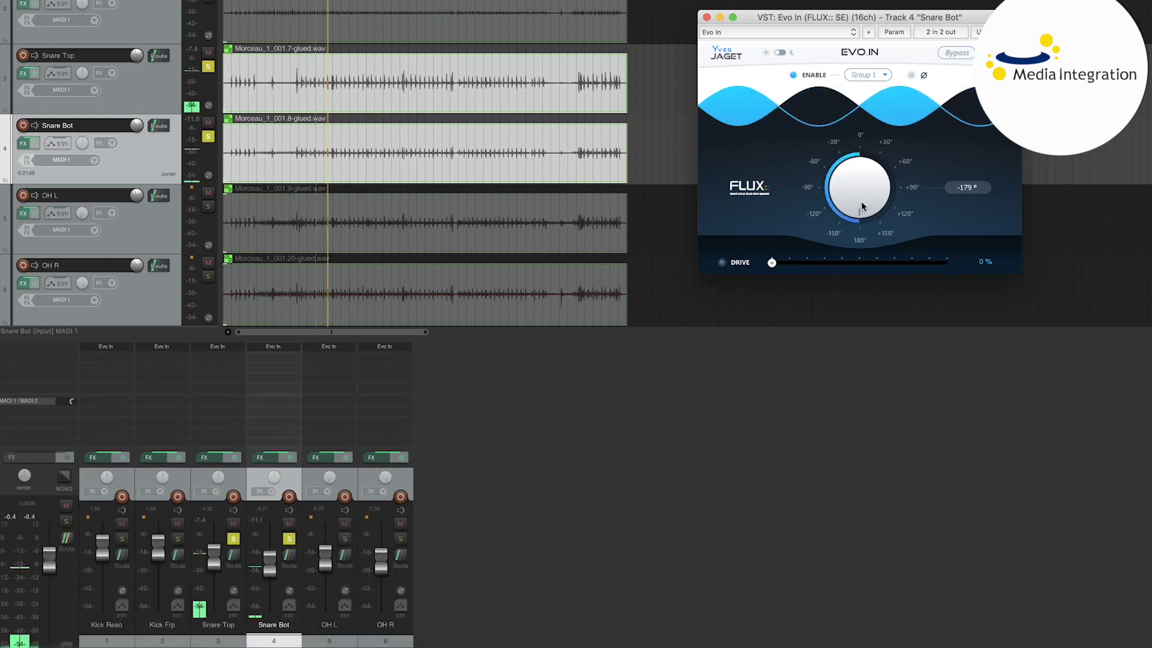
left_click_drag(862, 207, 868, 82)
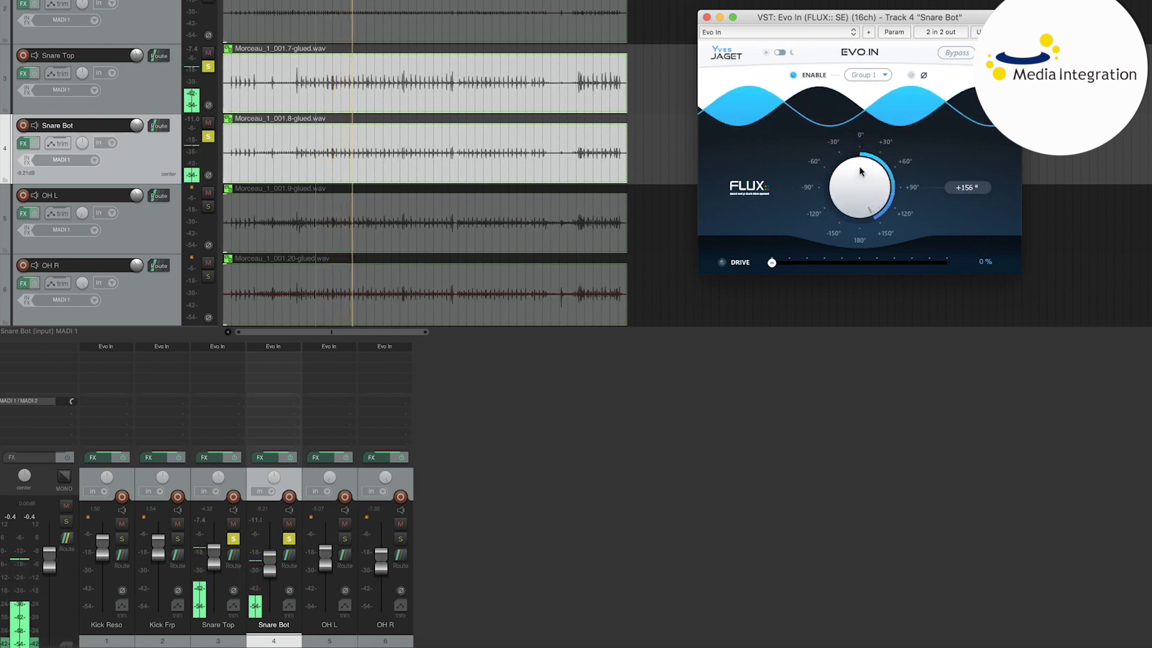
left_click_drag(859, 171, 838, 311)
key("space")
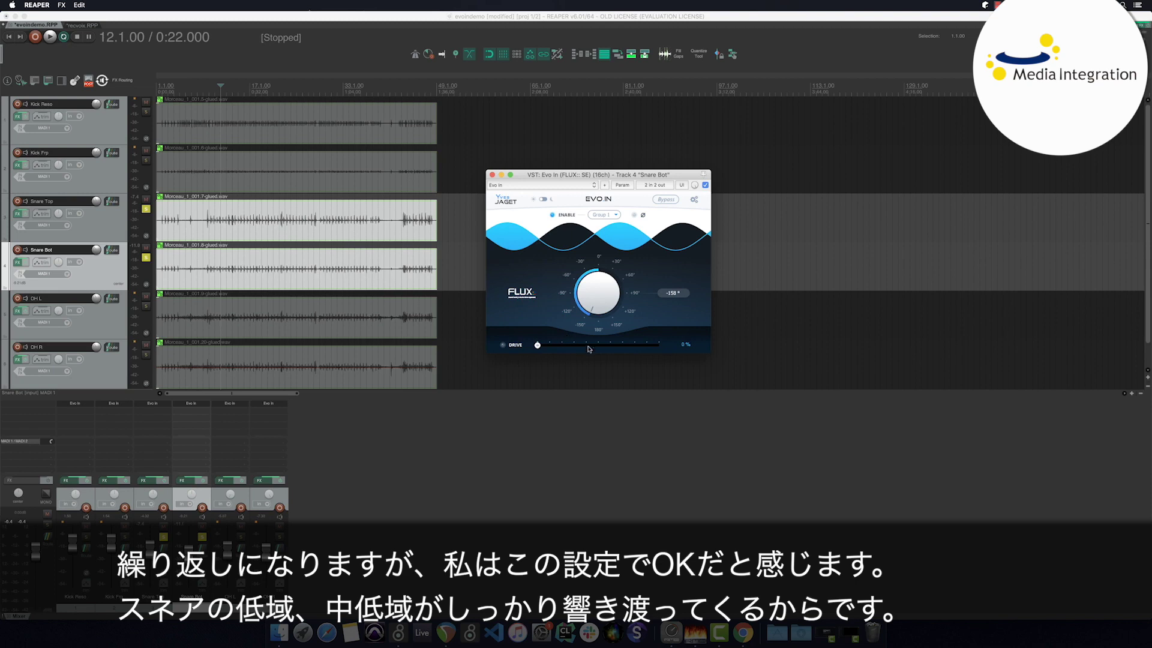
Unsolo Snare Bot and Snare Top, and solo the Kick Frp track.
left_click(204, 539)
left_click(163, 537)
left_click(154, 552)
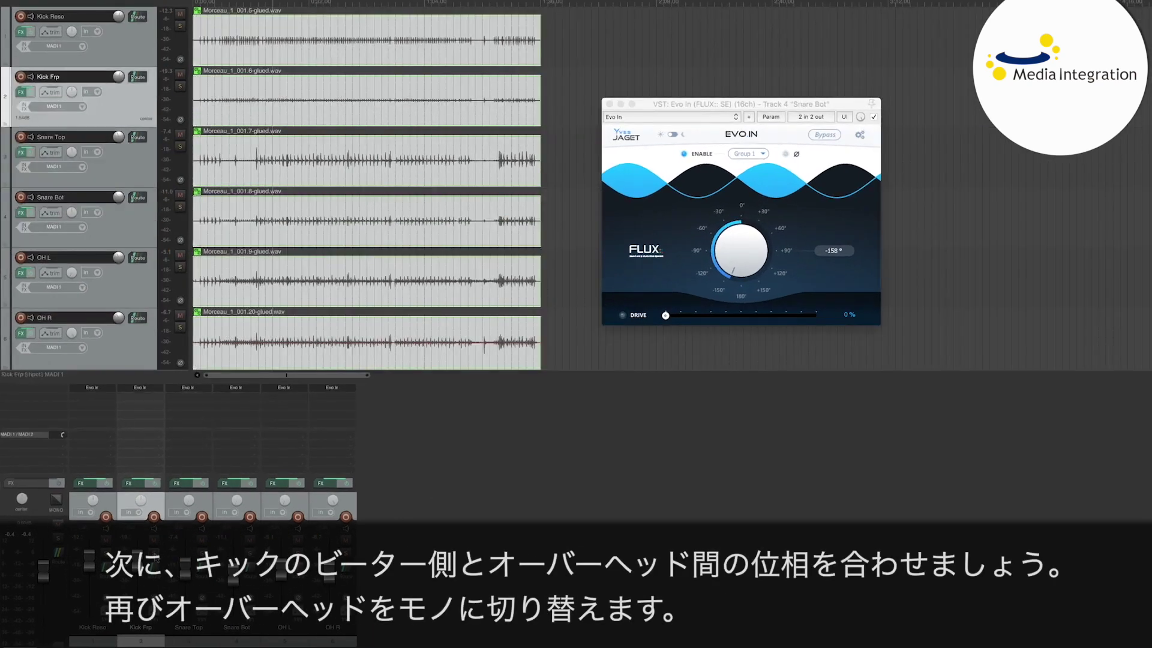
Pan OH L and OH R back to center and solo both overheads alongside Kick Frp.
left_click(284, 501)
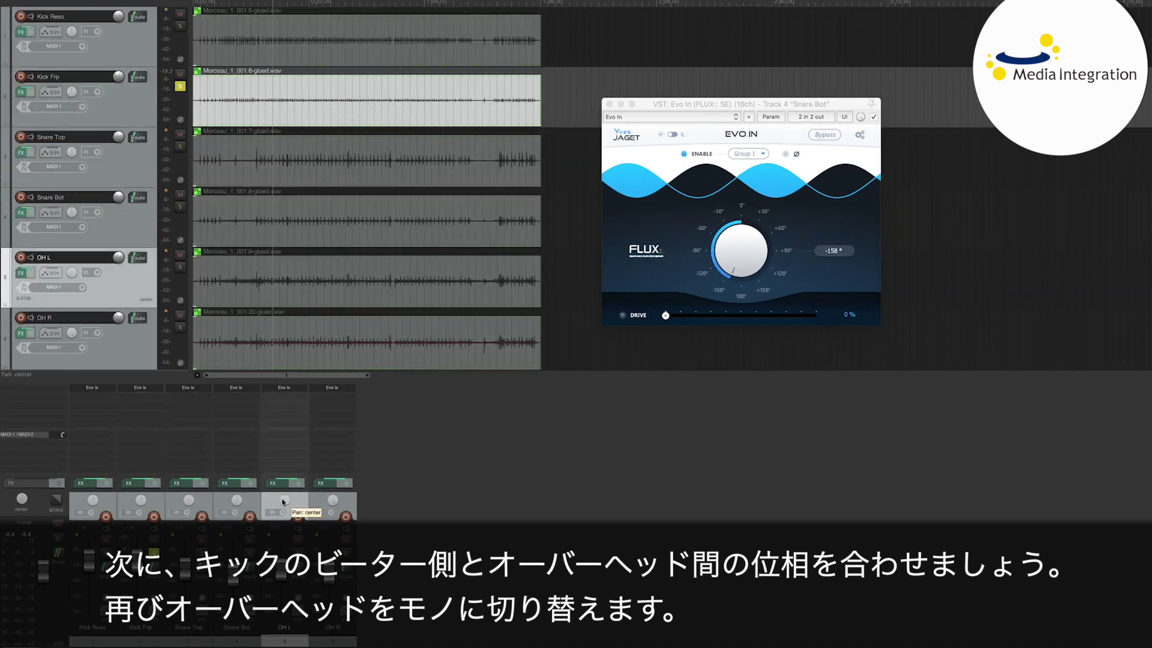
left_click(334, 502)
left_click(298, 552)
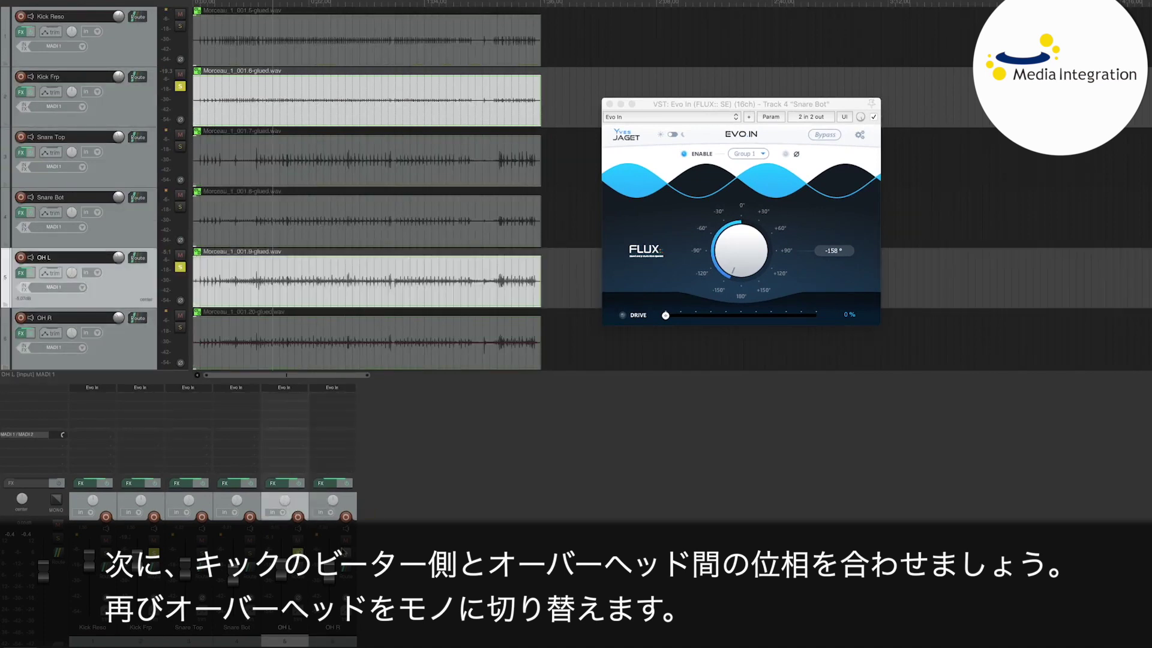
left_click(346, 552)
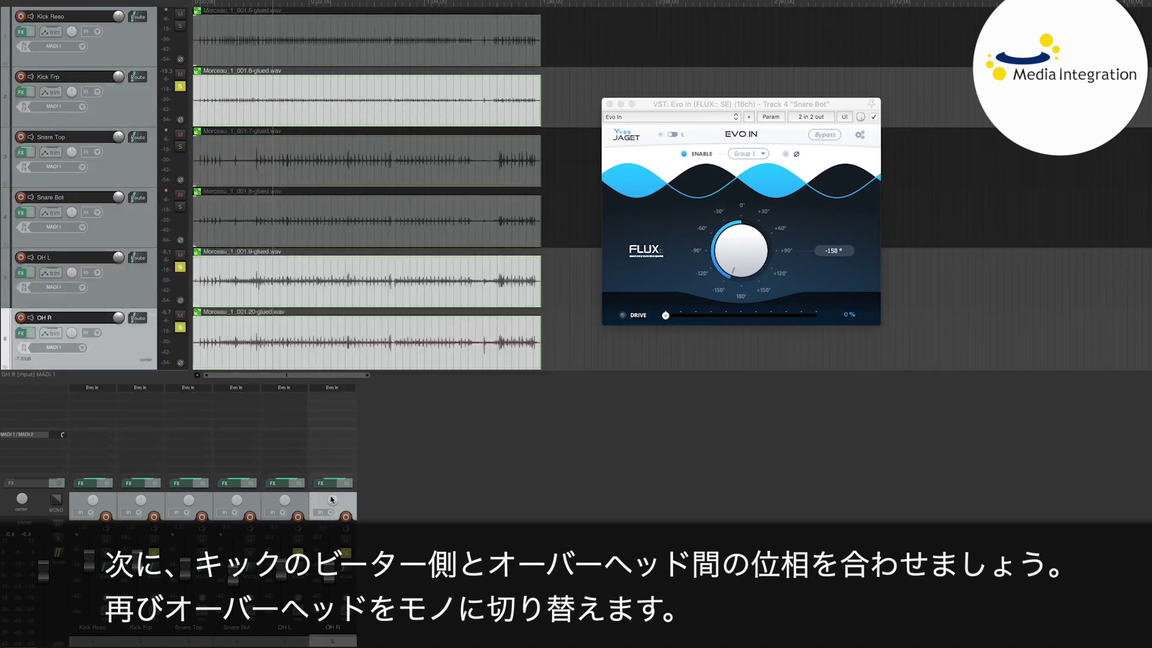
Adjust the Evo In phase on the Kick Frp track to +89° during playback, opposite a search position near -96°.
left_click(139, 388)
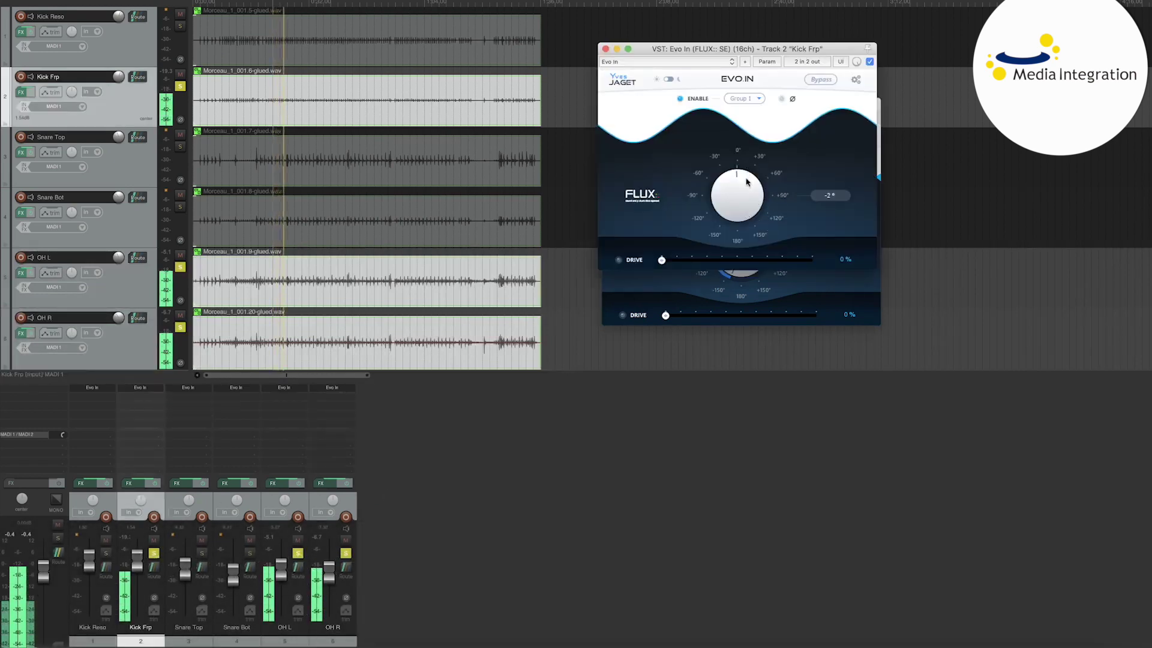
left_click_drag(765, 224, 698, 342)
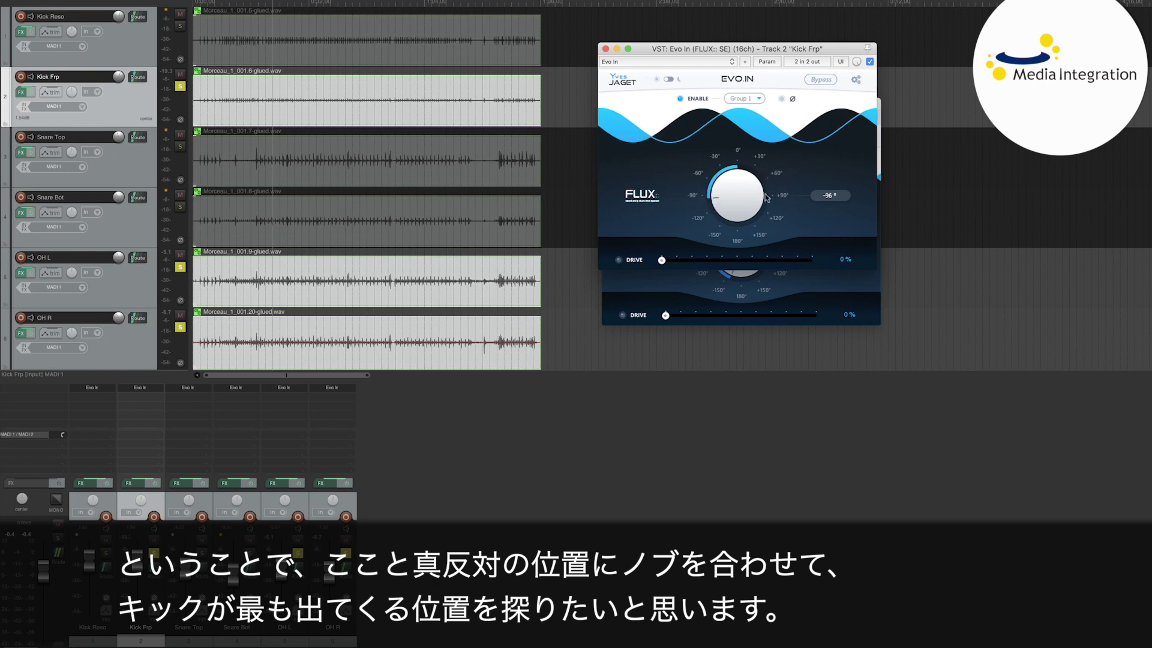
mouse_move(743, 200)
left_mouse_down()
mouse_move(752, 128)
mouse_move(740, 208)
mouse_move(744, 168)
mouse_move(741, 186)
left_mouse_up()
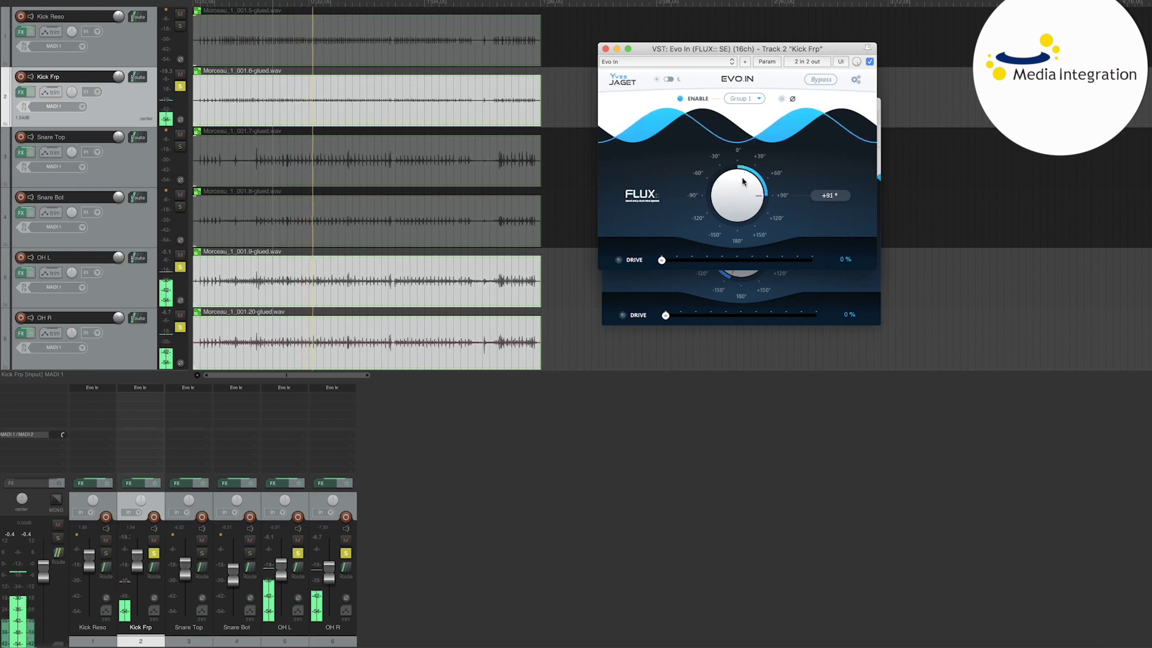
key("space")
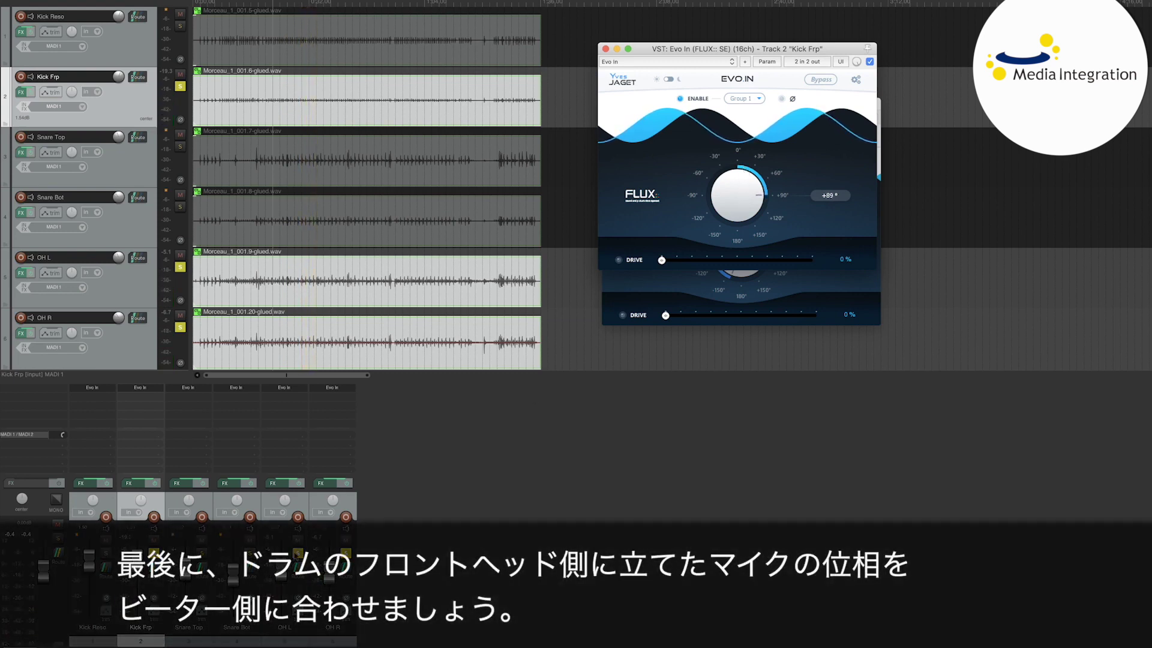
Unsolo OH L and OH R, and solo Kick Reso alongside Kick Frp.
left_click(295, 552)
left_click(343, 553)
key("F6")
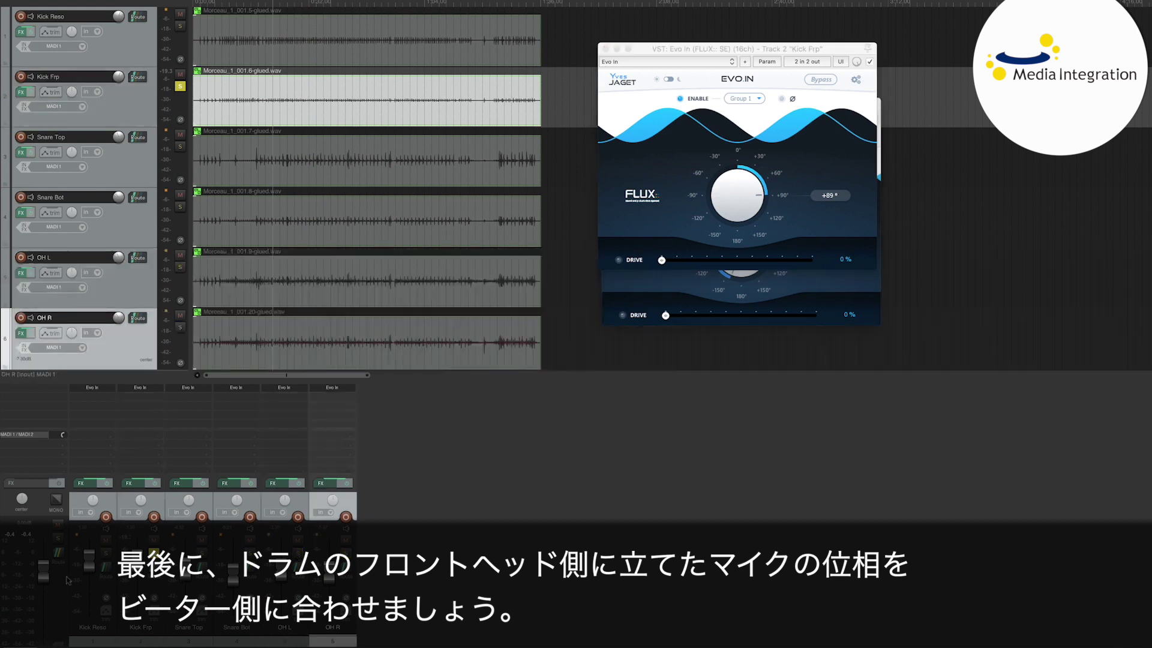
left_click(104, 555)
left_click(157, 510)
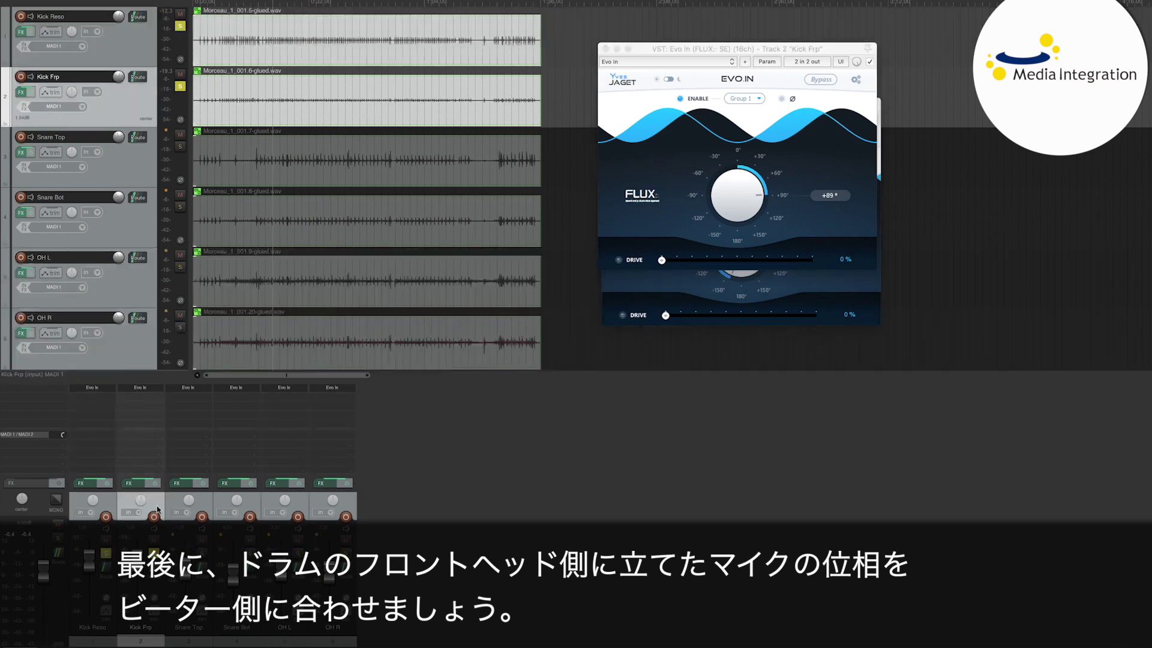
Adjust the Evo In phase on the Kick Reso track to -50° during playback.
left_click(92, 387)
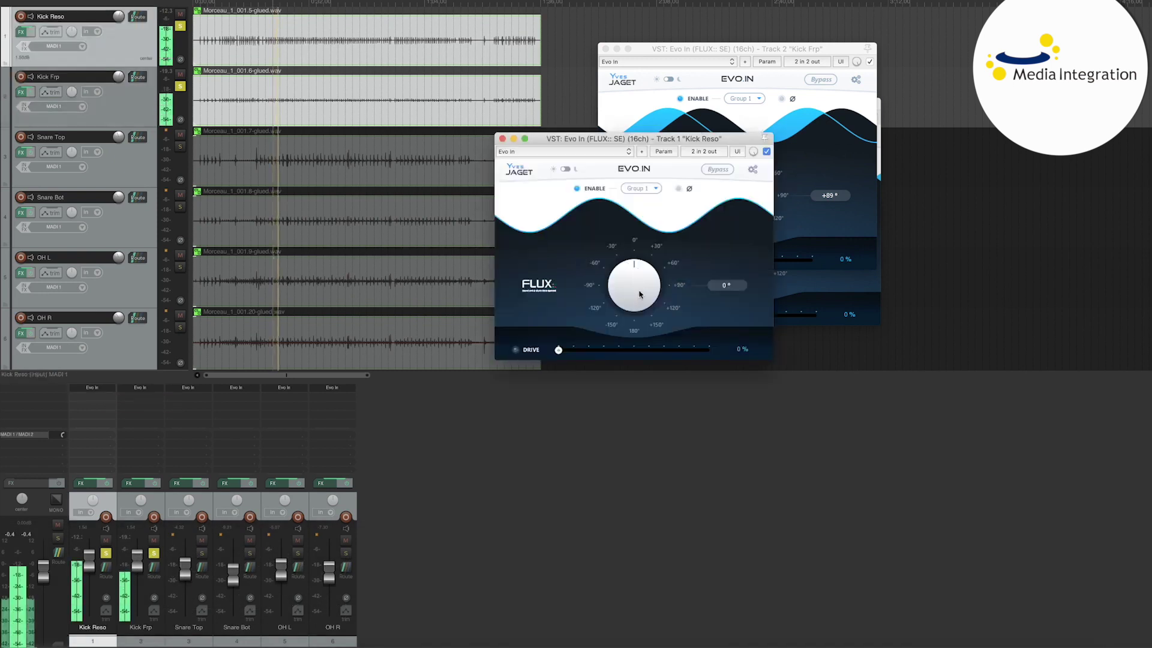
left_click_drag(638, 288, 660, 156)
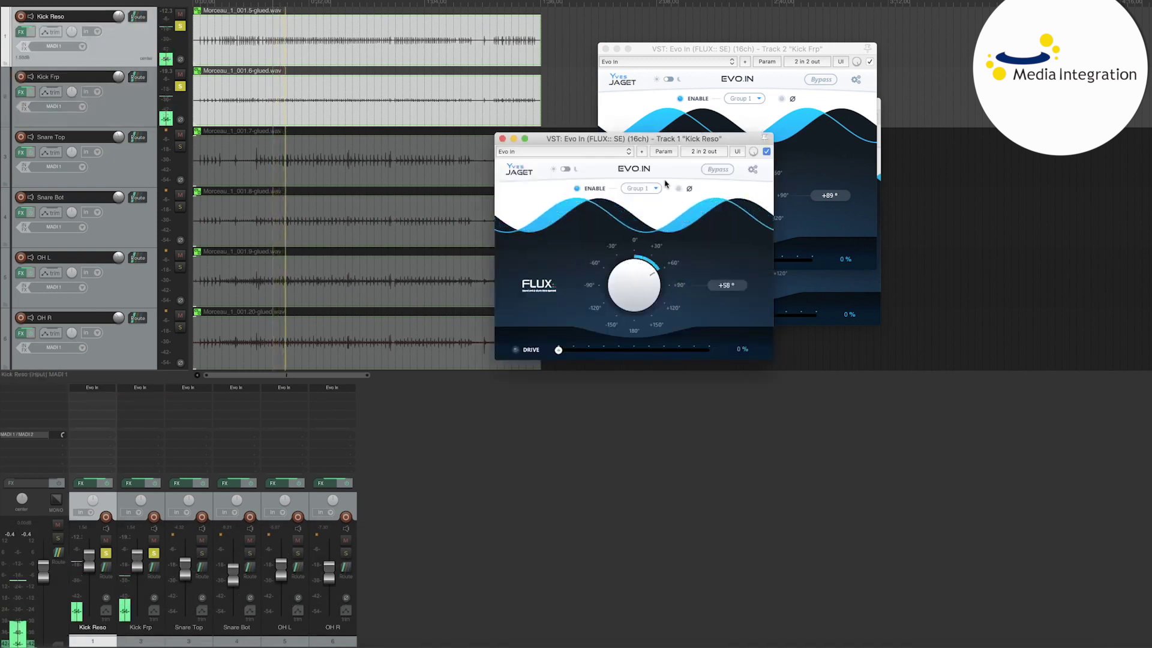
left_click_drag(672, 109, 614, 316)
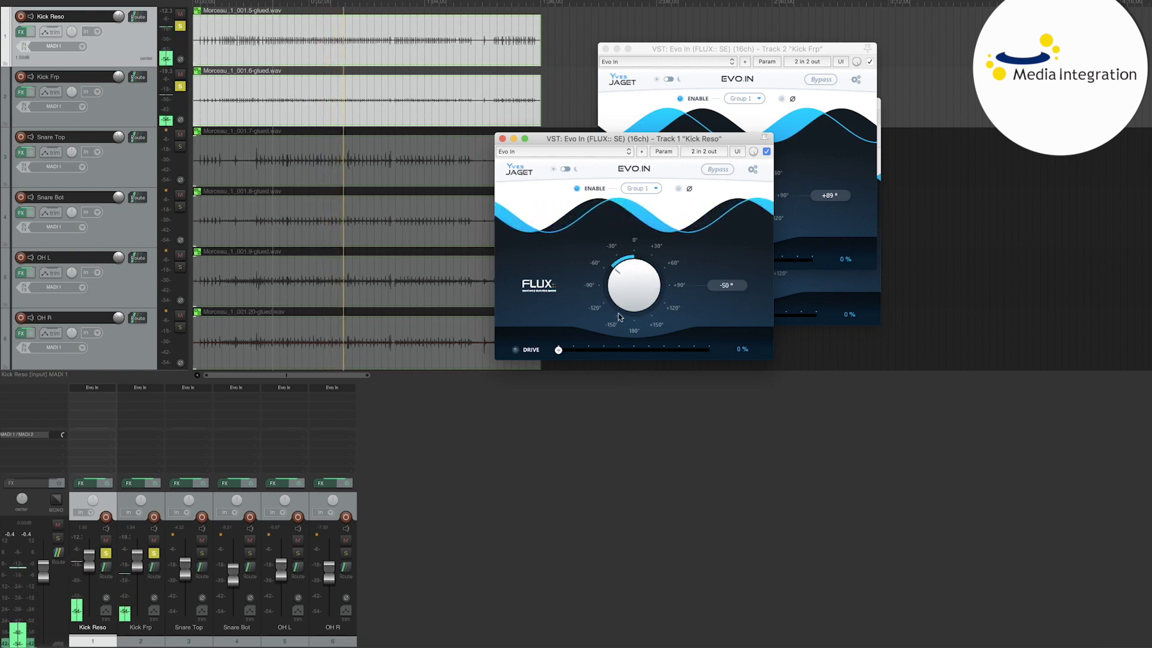
key("space")
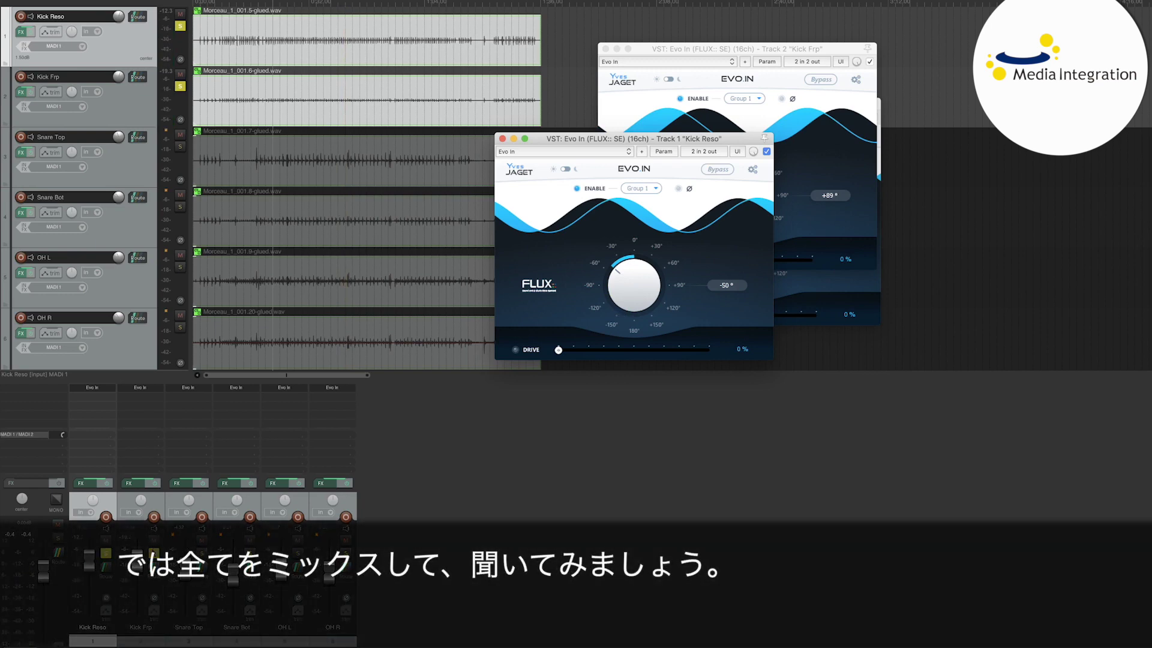
Unsolo both kick tracks, and pan OH L to the left and OH R to 100% right.
left_click(154, 552)
left_click(110, 552)
left_click(276, 506)
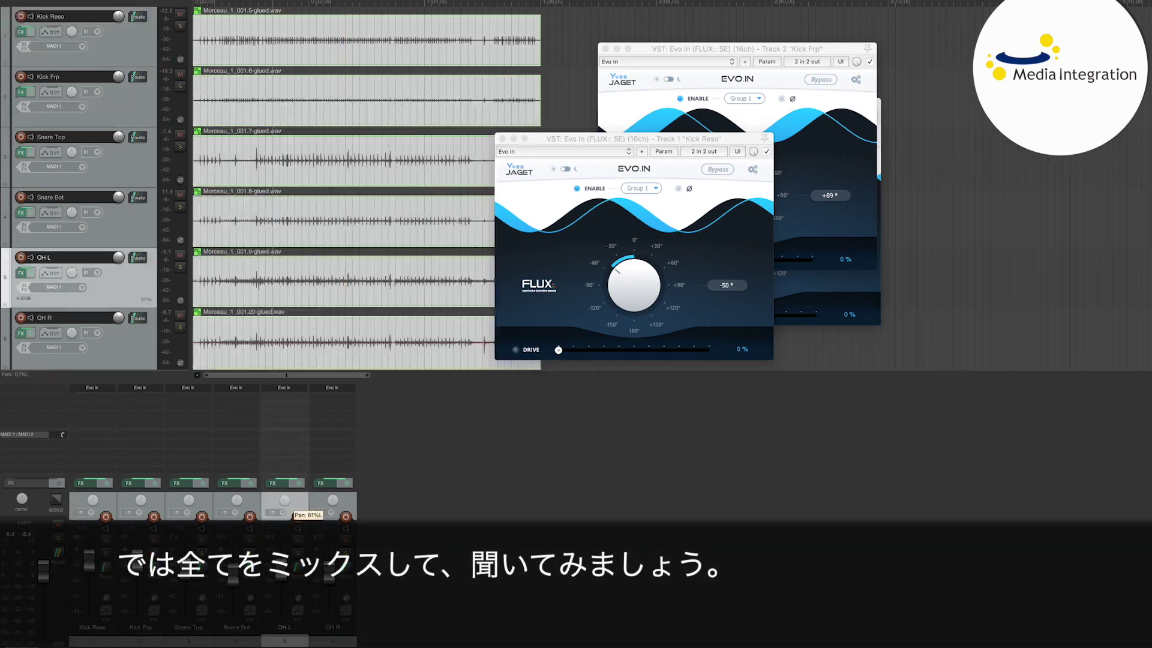
left_click(333, 502)
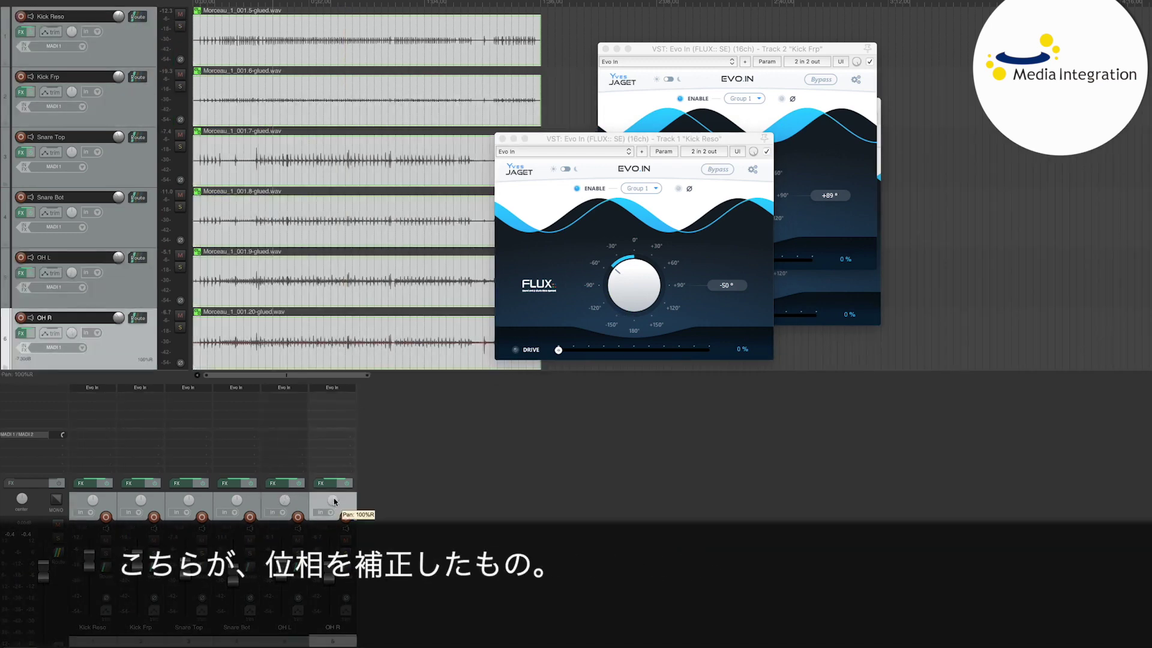
Play the full drum mix with phase correction and with the grouped Evo In plugins disabled, and re-enable the group.
key("space")
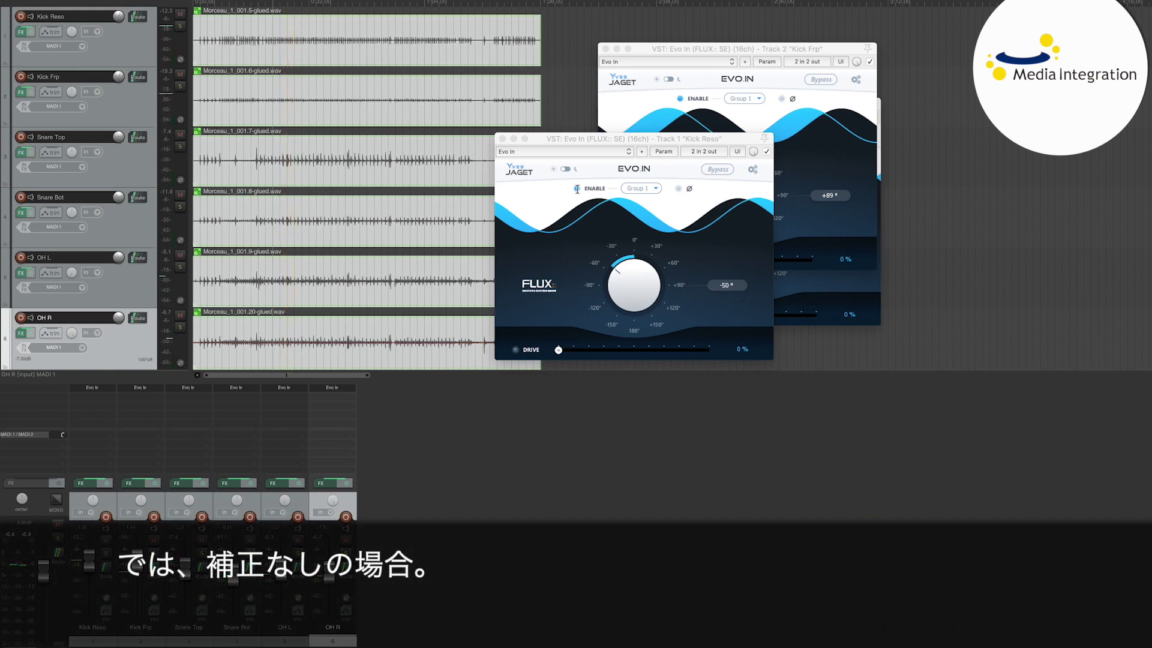
left_click(577, 189)
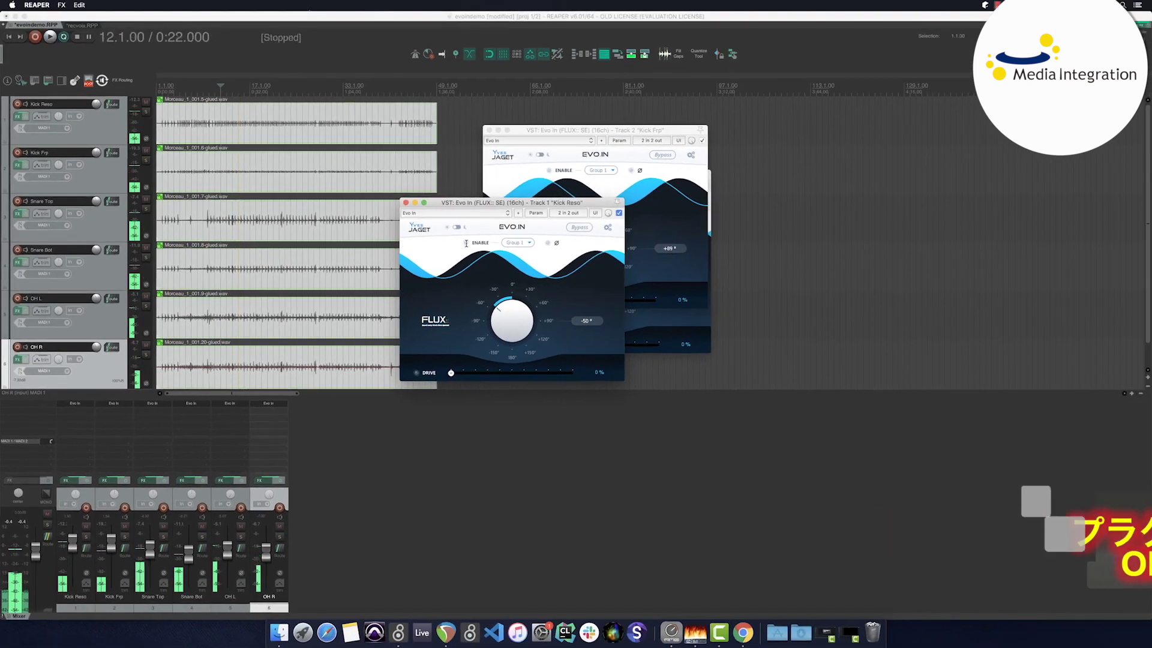
left_click(466, 243)
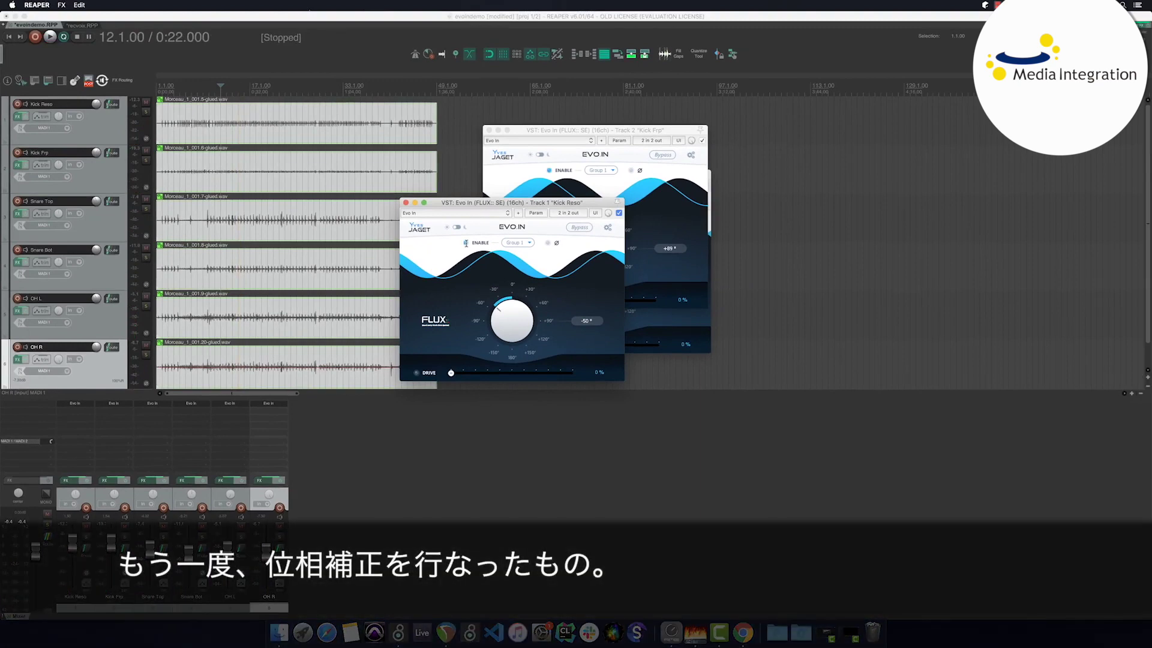
Repeat the playback comparison of the drum mix with Evo In enabled and disabled, leaving the correction enabled.
key("space")
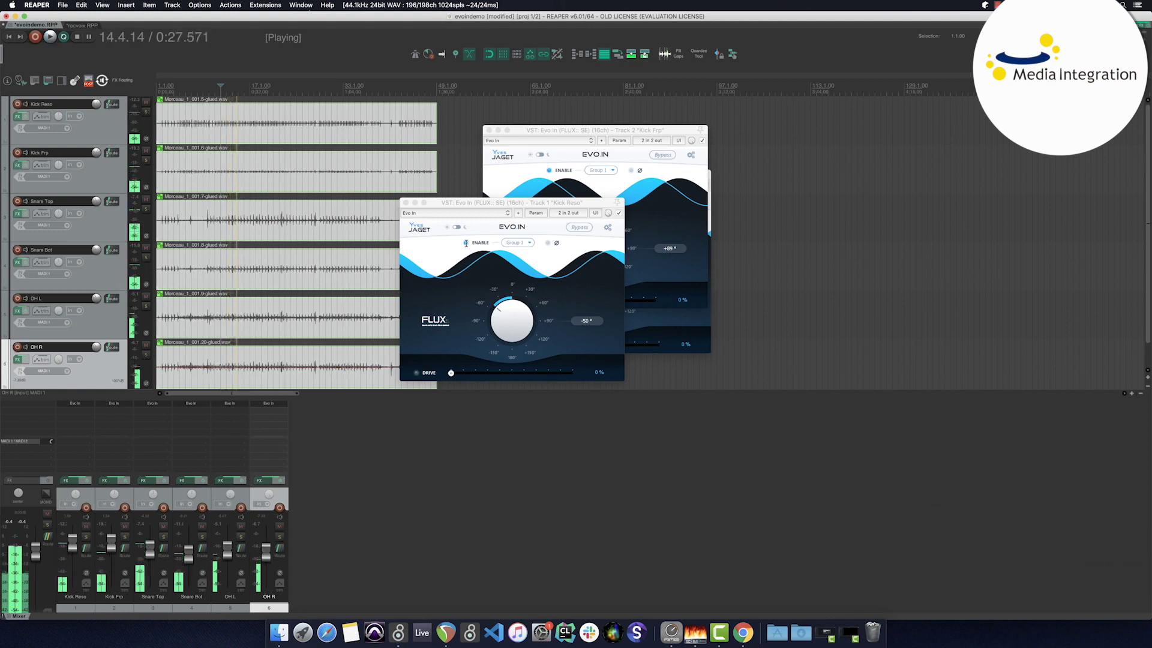
key("space")
left_click(466, 243)
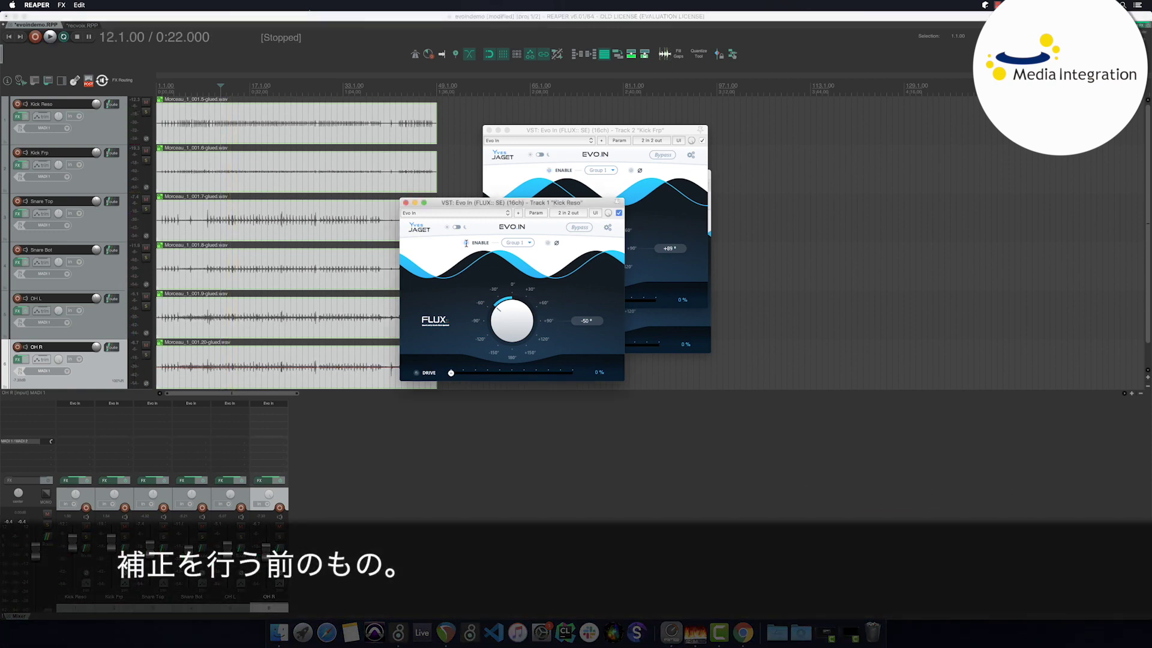
key("space")
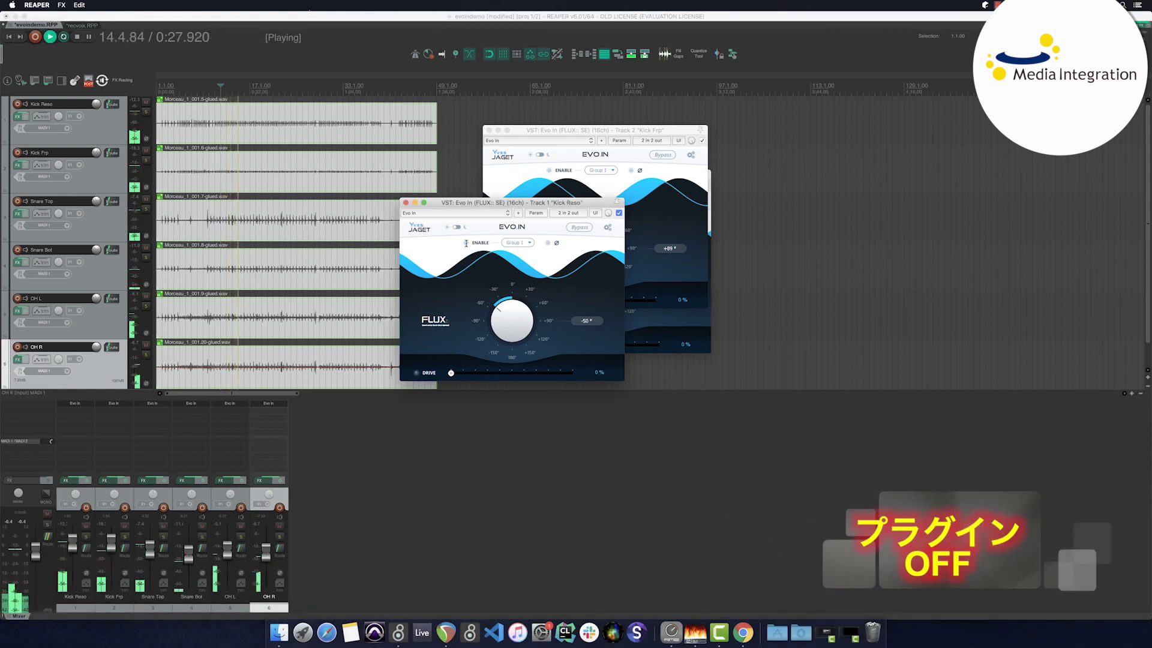
key("space")
left_click(466, 243)
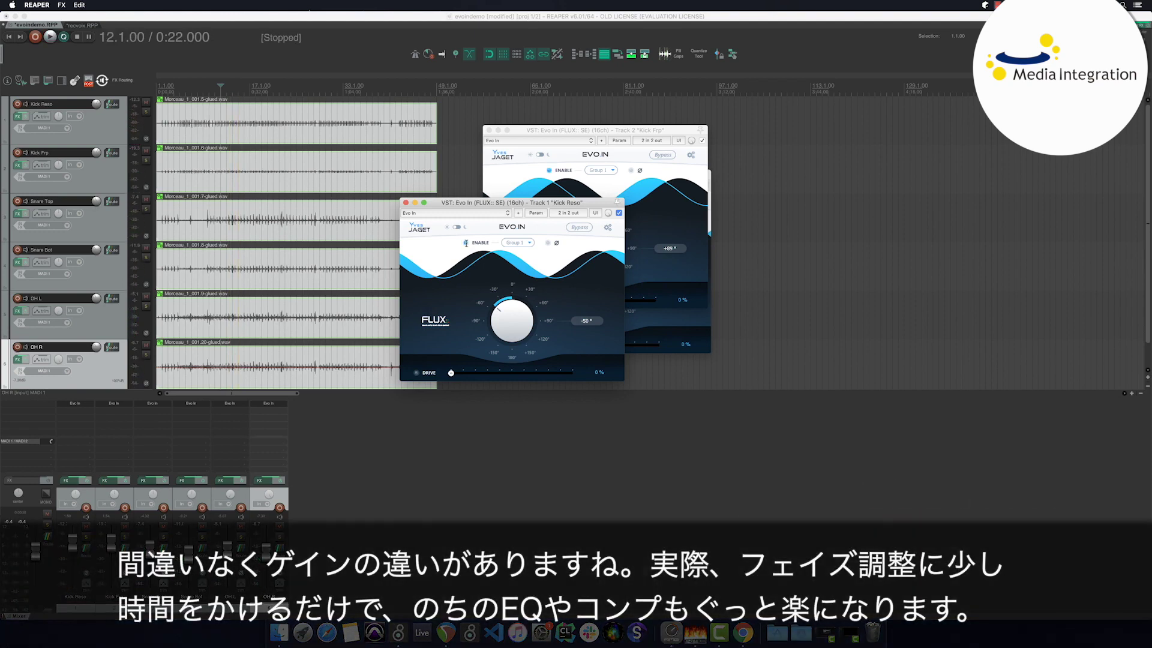